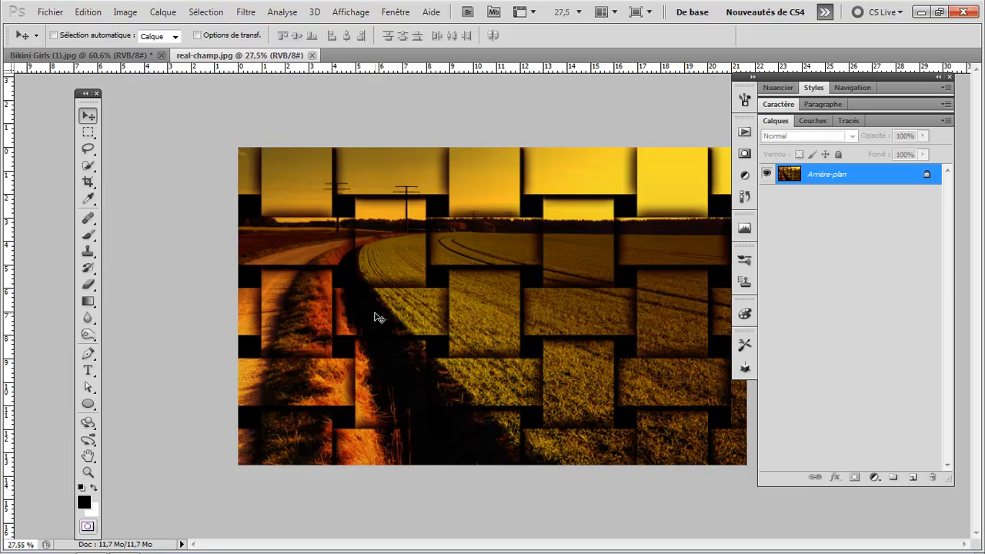
Bring up the Bikini Girls (1).jpg document and display the grid over the photo.
{"action": "left_click", "coordinate": [110, 58]}
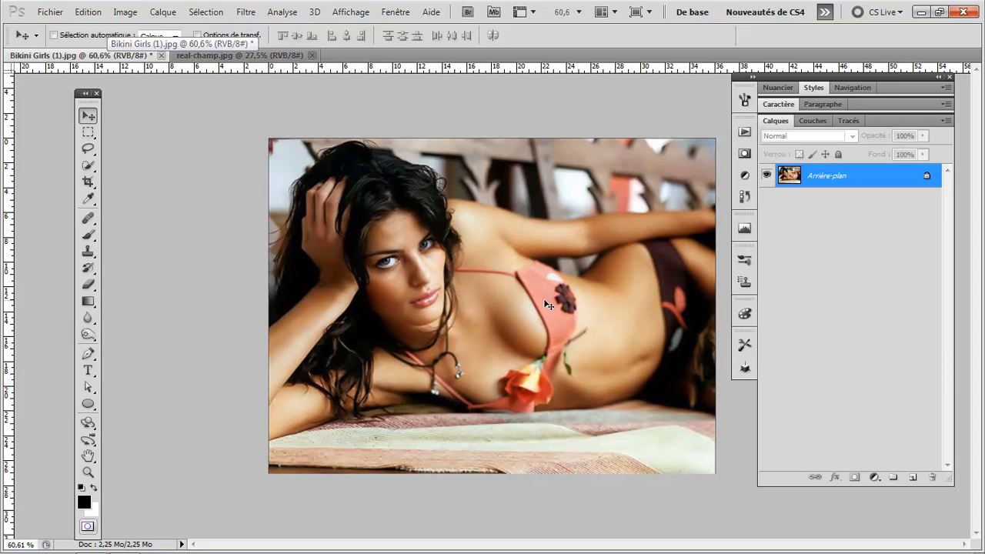
{"action": "left_click", "coordinate": [351, 13]}
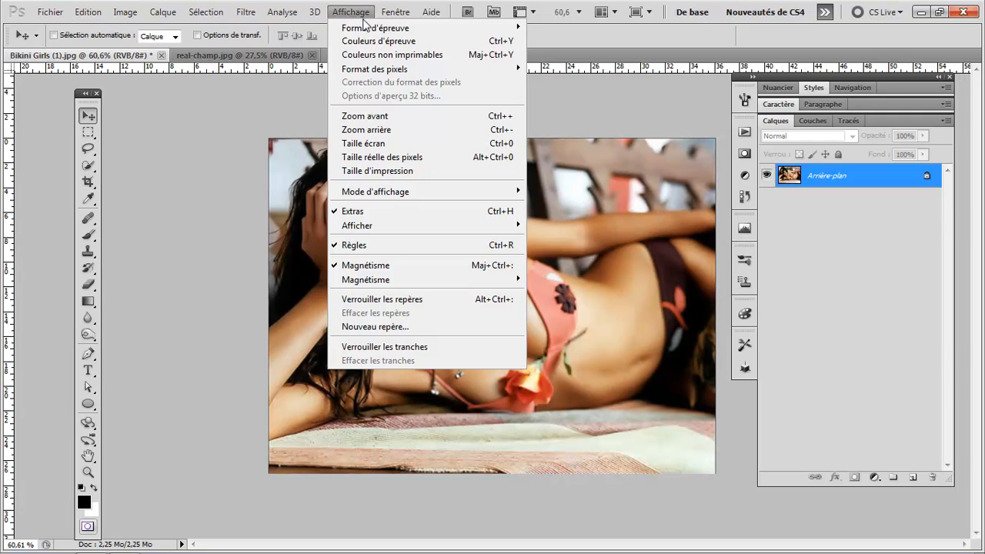
{"action": "mouse_move", "coordinate": [380, 228]}
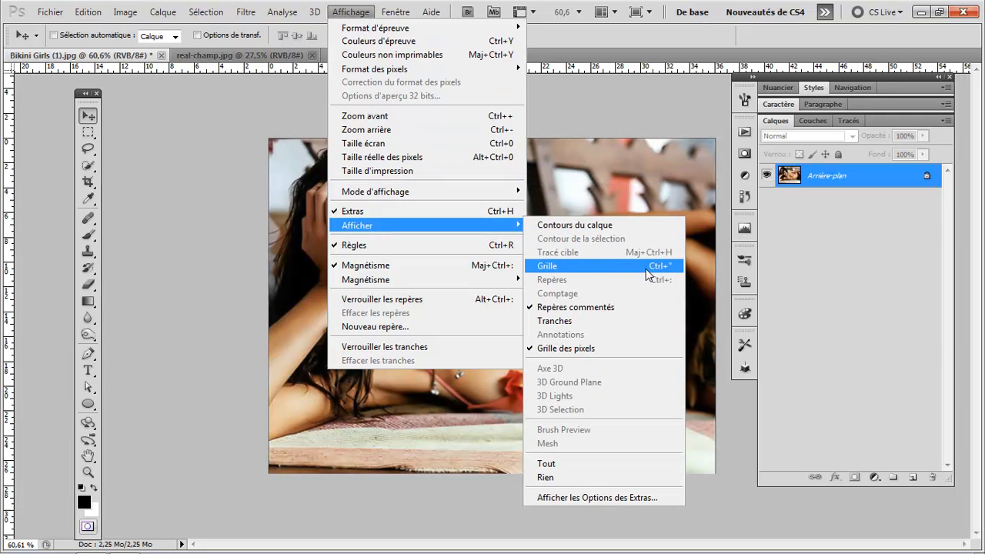
{"action": "left_click", "coordinate": [569, 267]}
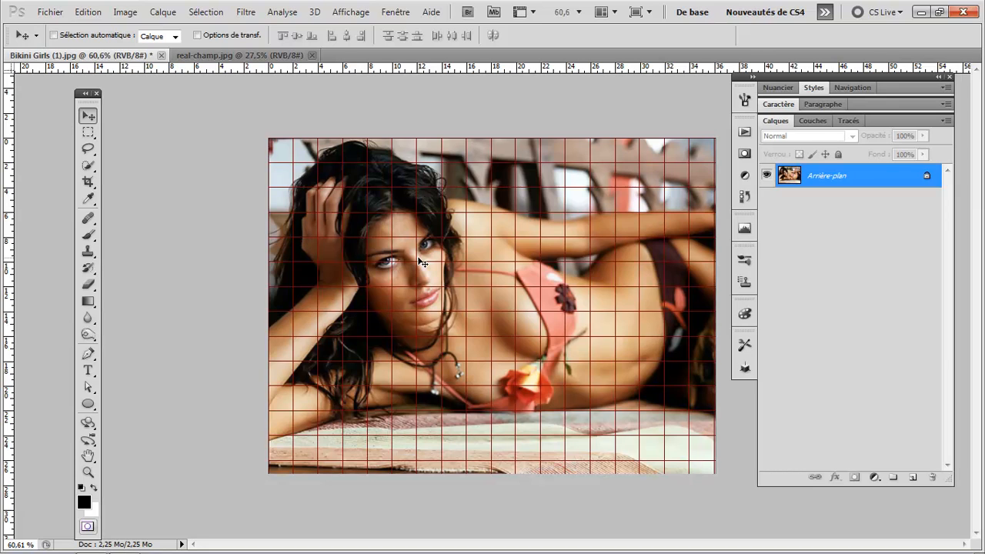
{"action": "key", "text": "ctrl+h"}
{"action": "key", "text": "ctrl+h"}
Try a black grid with 5 cm spacing and 2 subdivisions in the grid preferences, and discard the changes.
{"action": "left_click", "coordinate": [89, 14]}
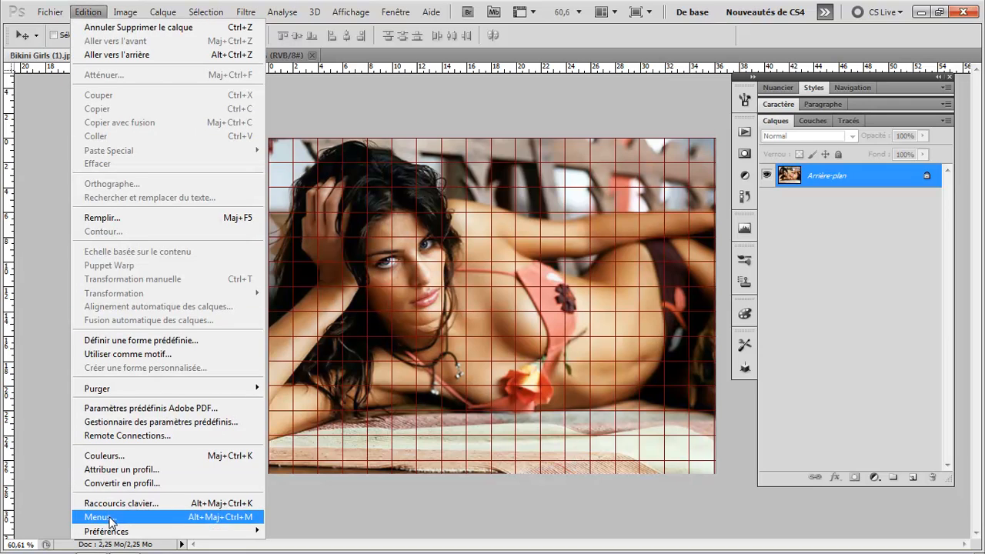
{"action": "mouse_move", "coordinate": [116, 530]}
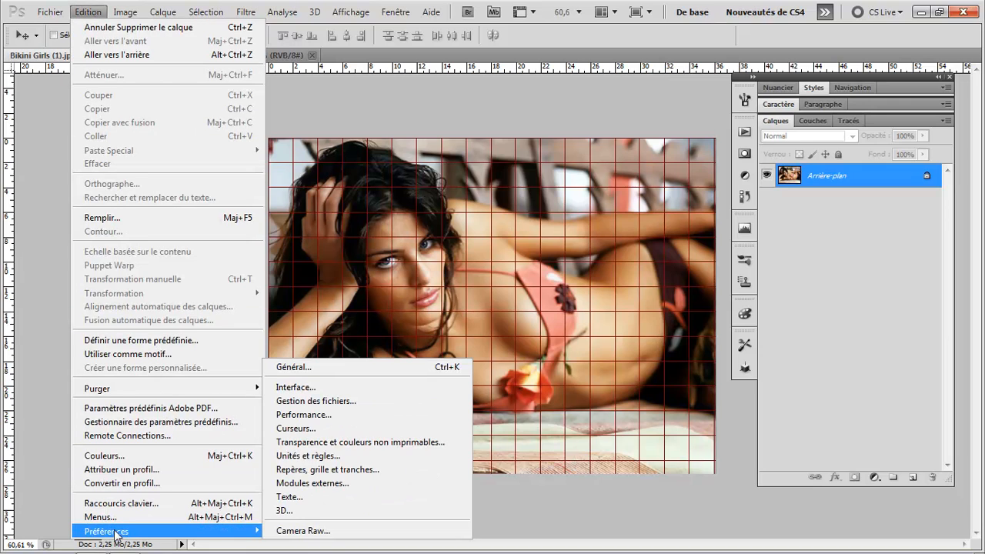
{"action": "left_click", "coordinate": [334, 471]}
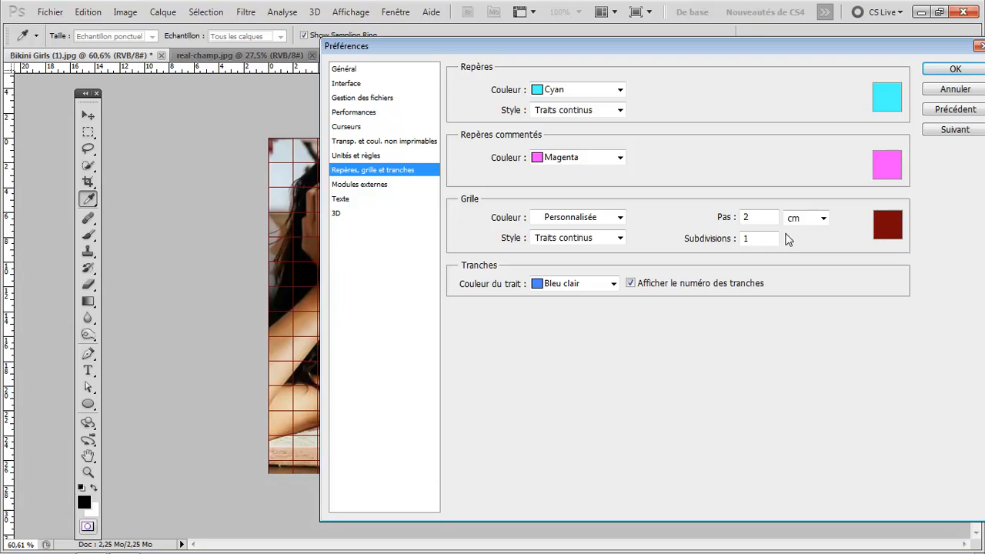
{"action": "left_click", "coordinate": [891, 238]}
{"action": "left_click", "coordinate": [235, 336]}
{"action": "left_click", "coordinate": [231, 341]}
{"action": "left_click", "coordinate": [551, 160]}
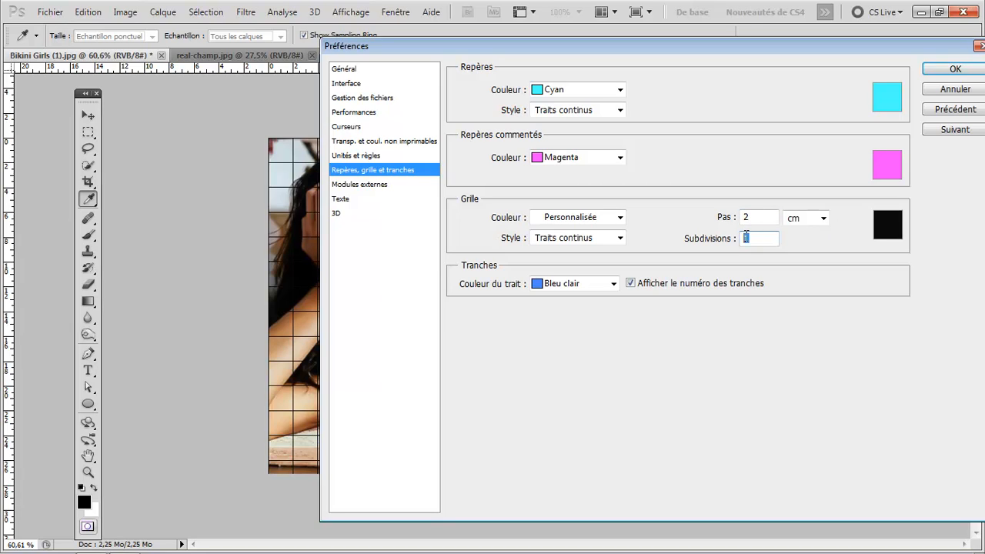
{"action": "type", "text": "2"}
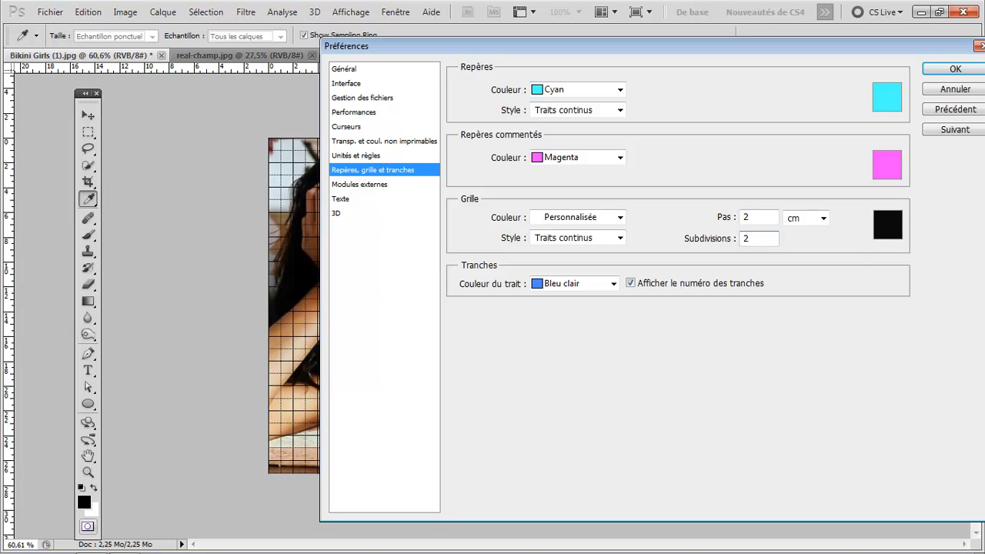
{"action": "double_click", "coordinate": [748, 217]}
{"action": "type", "text": "5"}
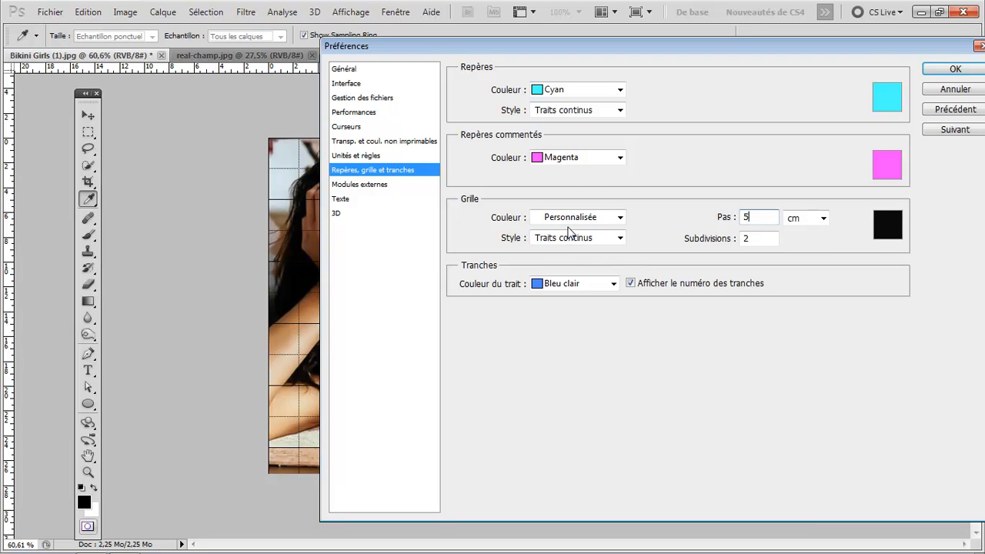
{"action": "left_click", "coordinate": [948, 91]}
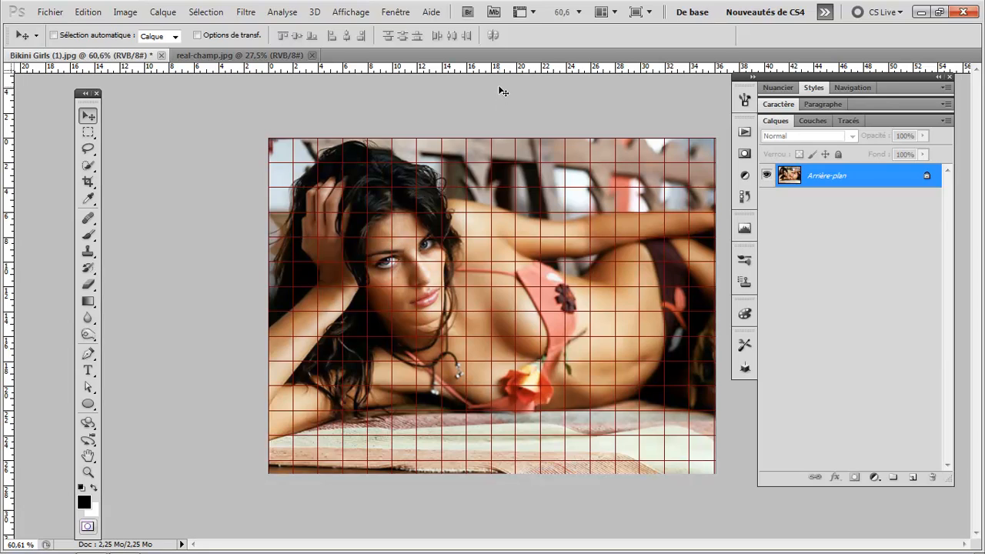
Hide the grid overlay and bring it back.
{"action": "left_click_drag", "start_coordinate": [500, 68], "coordinate": [503, 88]}
{"action": "key", "text": "ctrl+h"}
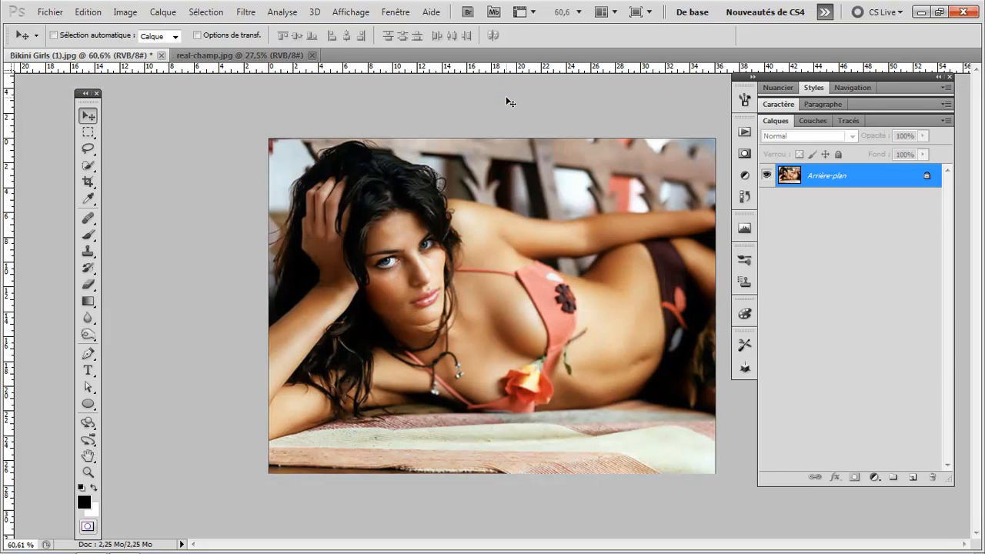
{"action": "key", "text": "ctrl+apostrophe"}
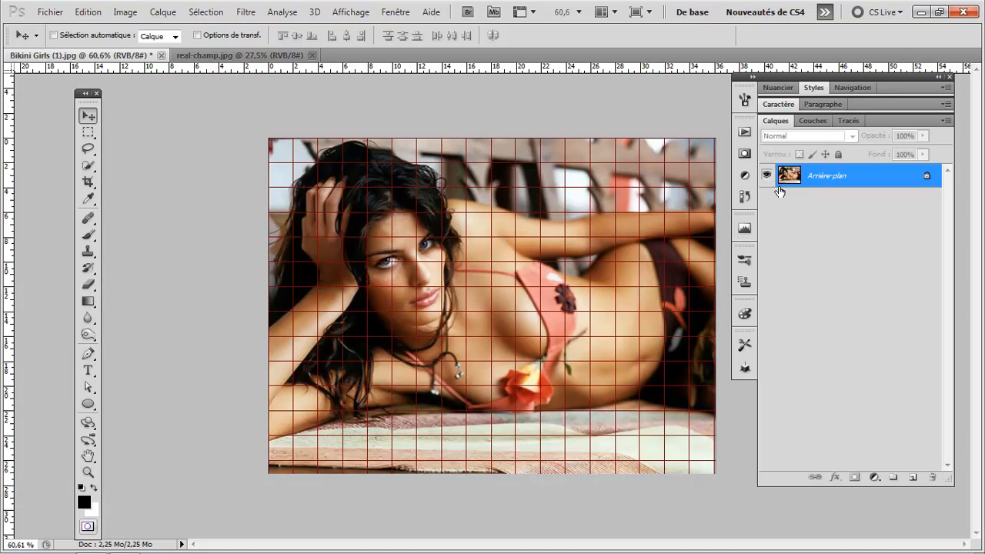
Duplicate the background layer twice, naming the lower copy horiz and the upper copy vert.
{"action": "key", "text": "ctrl+j"}
{"action": "key", "text": "ctrl+j"}
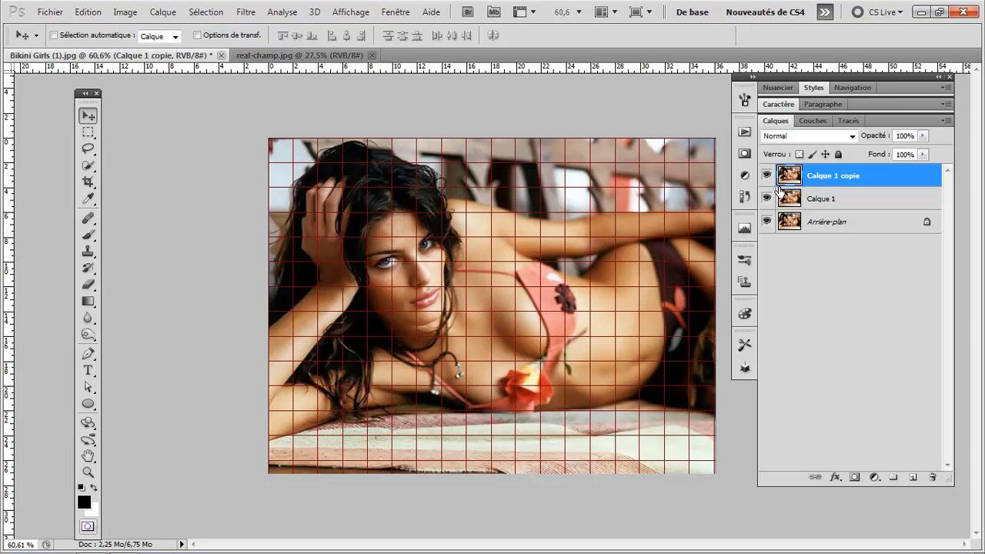
{"action": "double_click", "coordinate": [817, 199]}
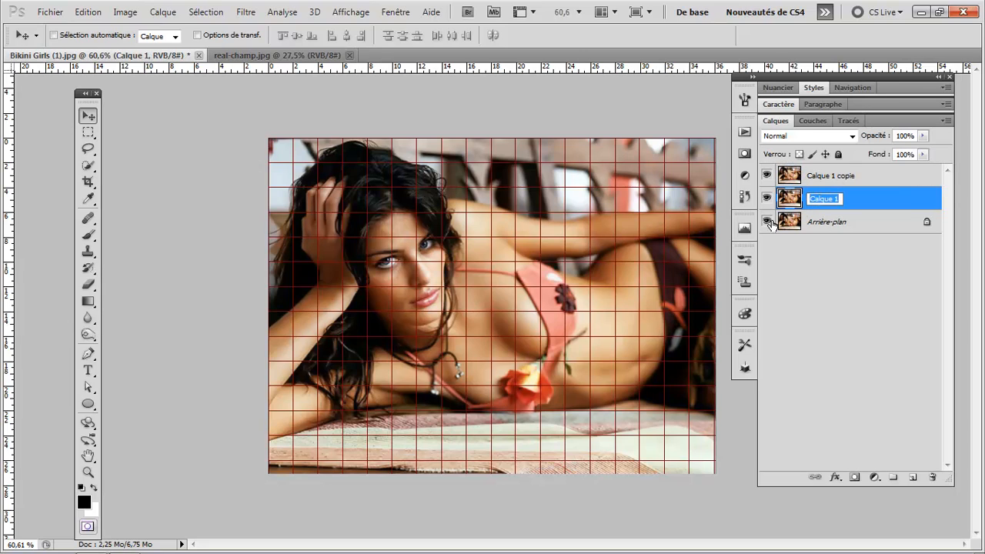
{"action": "type", "text": "horiz"}
{"action": "key", "text": "Return"}
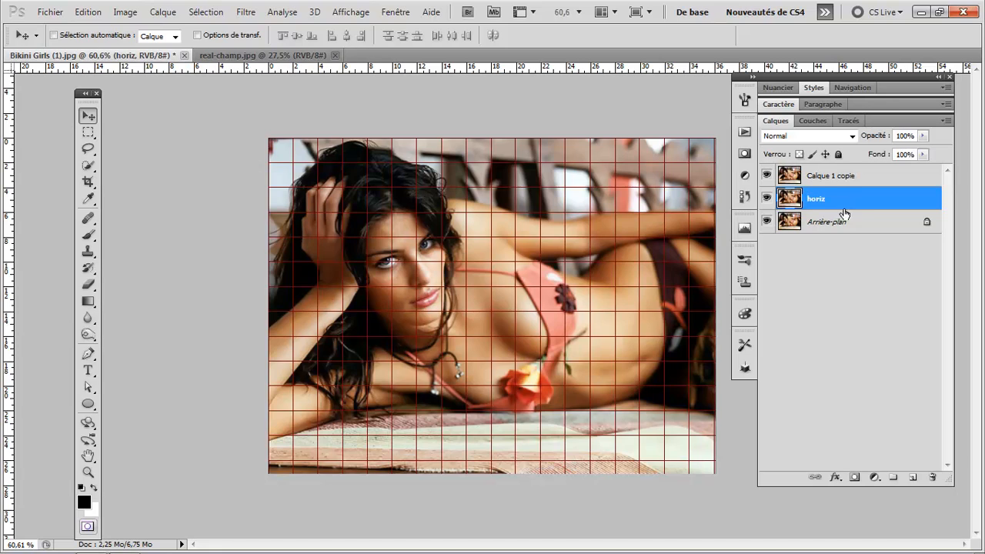
{"action": "double_click", "coordinate": [831, 176]}
{"action": "type", "text": "ver"}
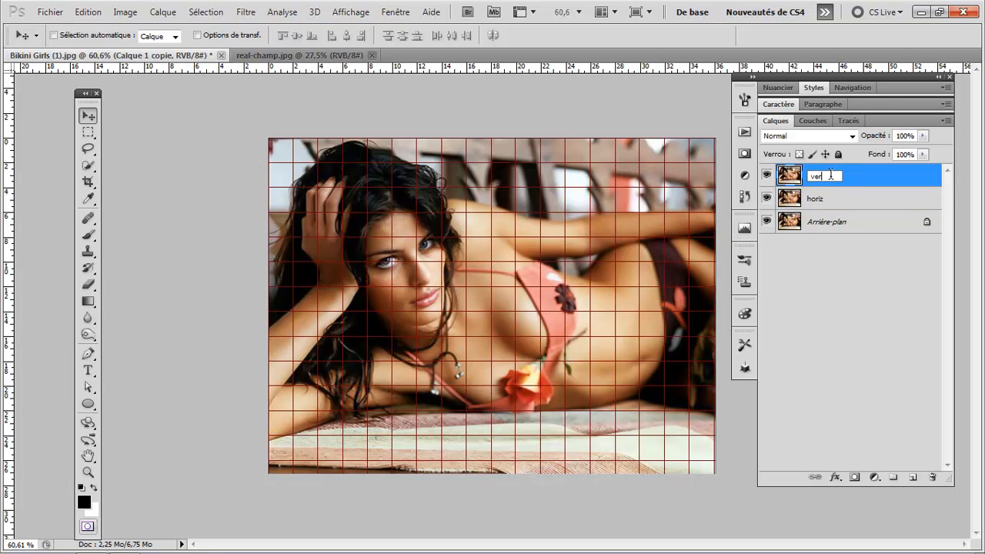
{"action": "type", "text": "t"}
{"action": "key", "text": "Return"}
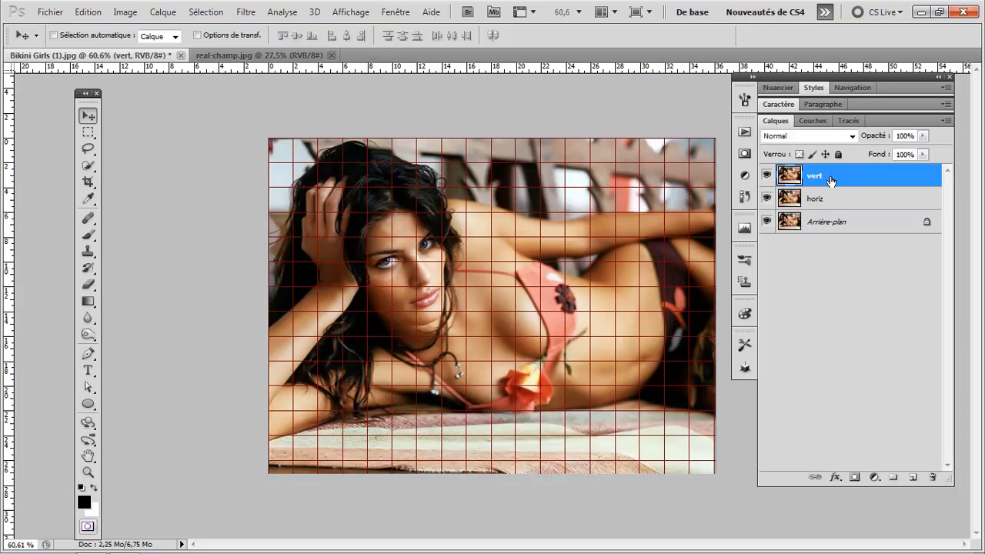
Hide the background and mask the horiz layer to full-width bands two grid squares high, starting one square down, with one-square gaps.
{"action": "left_click", "coordinate": [768, 224]}
{"action": "left_click", "coordinate": [792, 202]}
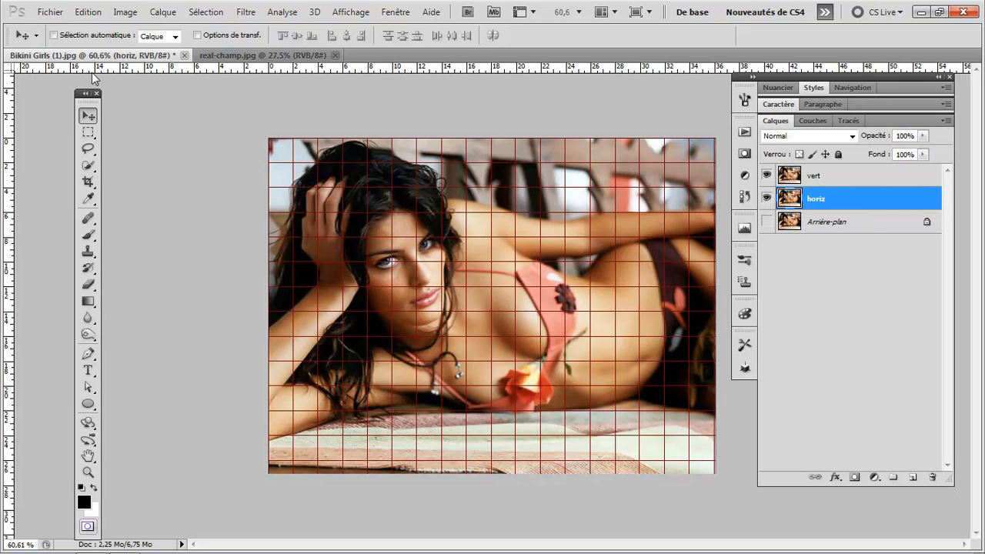
{"action": "left_click", "coordinate": [94, 131]}
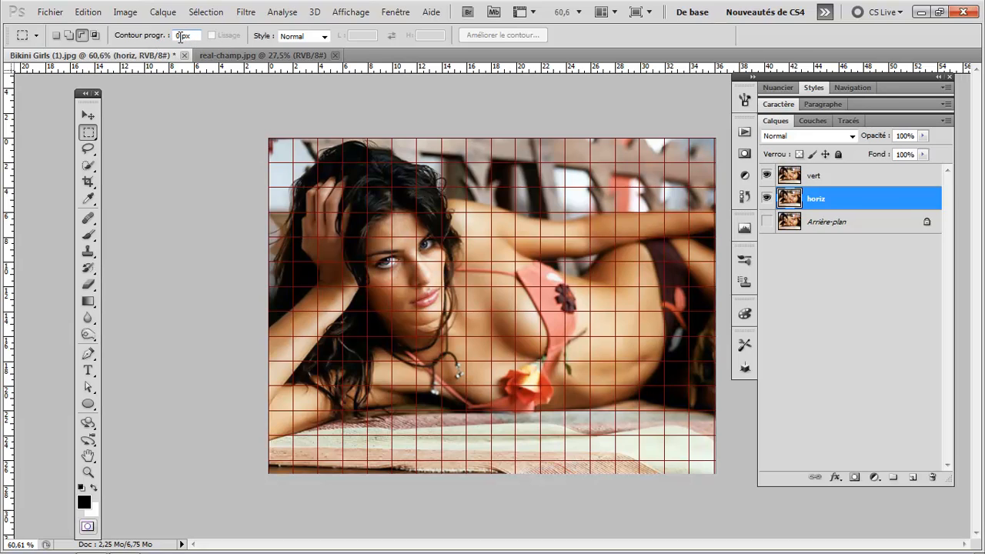
{"action": "left_click", "coordinate": [69, 35]}
{"action": "left_click_drag", "start_coordinate": [293, 181], "coordinate": [300, 188]}
{"action": "left_click_drag", "start_coordinate": [700, 187], "coordinate": [715, 213]}
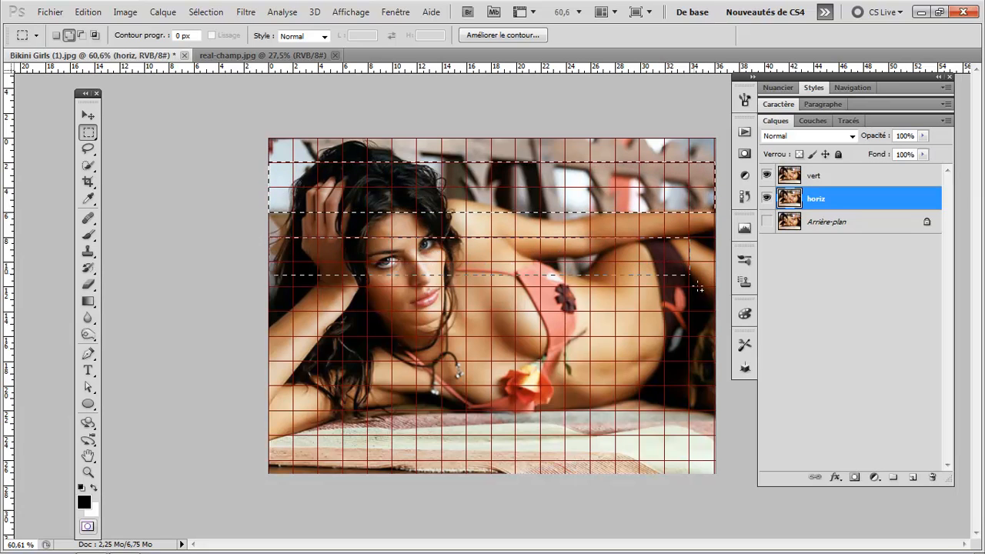
{"action": "left_click_drag", "start_coordinate": [719, 295], "coordinate": [718, 287]}
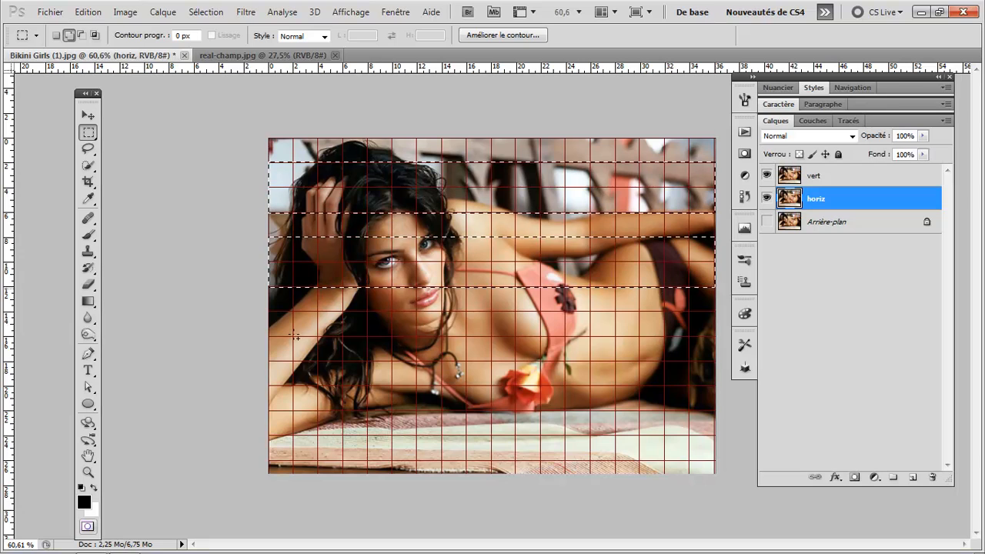
{"action": "left_click_drag", "start_coordinate": [662, 355], "coordinate": [729, 361]}
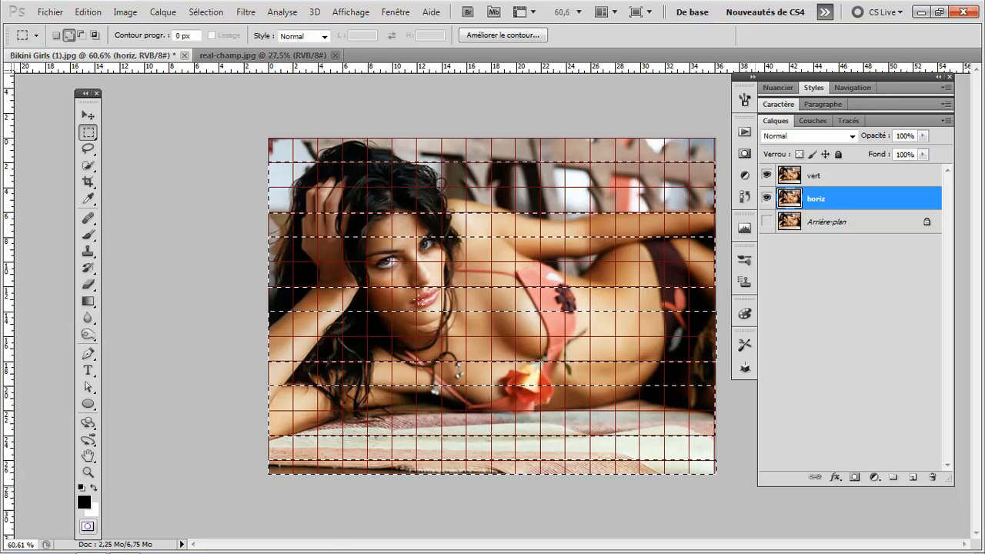
{"action": "left_click", "coordinate": [855, 478]}
Add a new layer filled with black beneath the horiz layer, keeping the vert layer hidden only while doing so.
{"action": "left_click", "coordinate": [768, 176]}
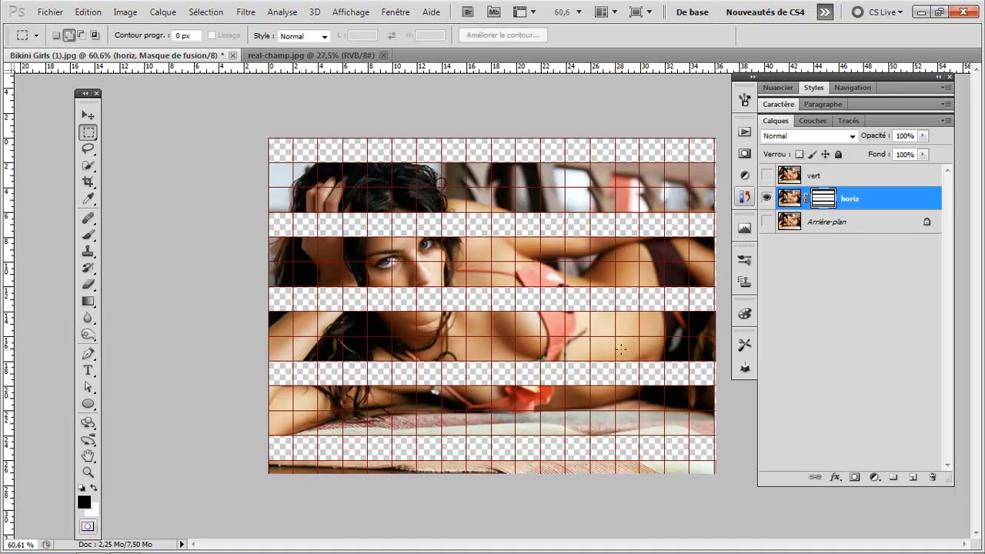
{"action": "left_click", "coordinate": [913, 478]}
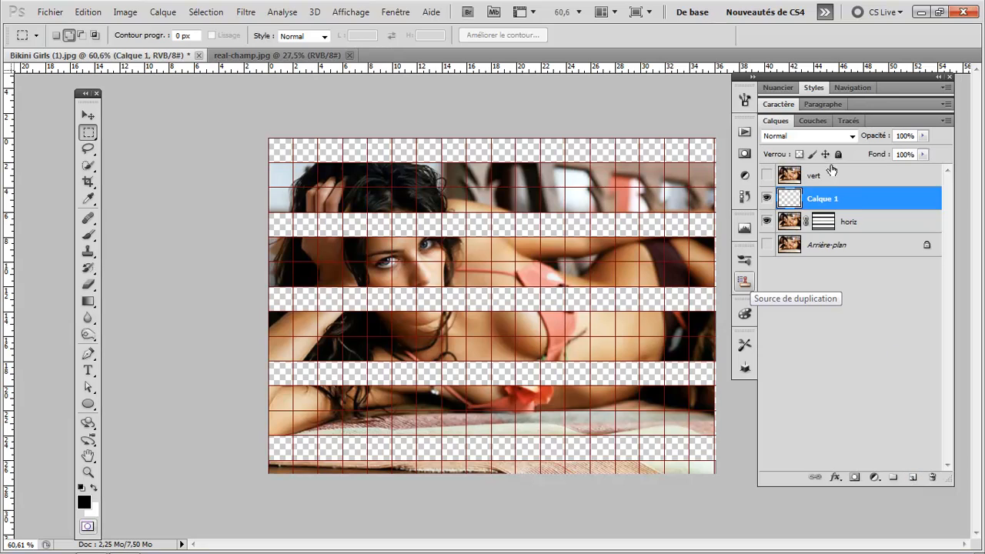
{"action": "left_click_drag", "start_coordinate": [828, 200], "coordinate": [841, 239]}
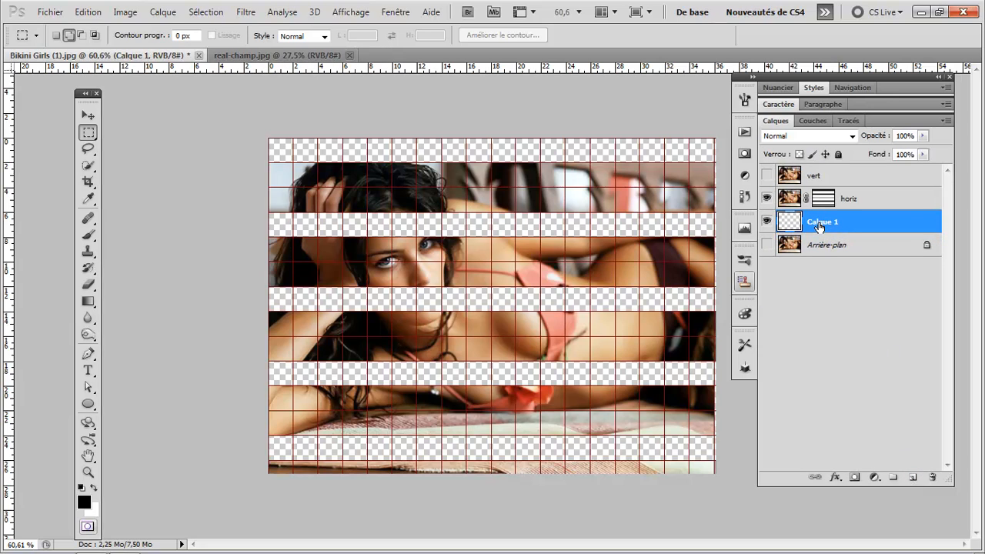
{"action": "key", "text": "g"}
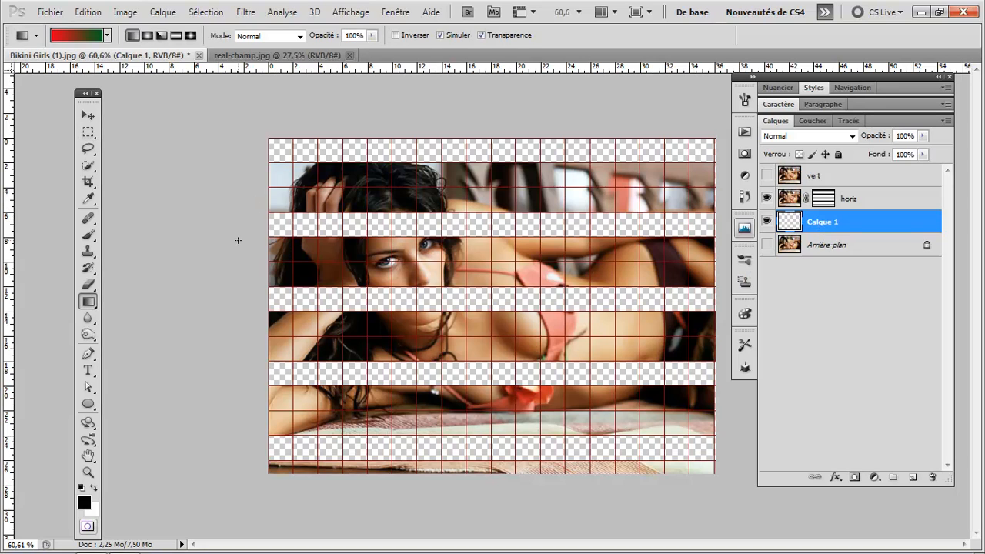
{"action": "key", "text": "shift+g"}
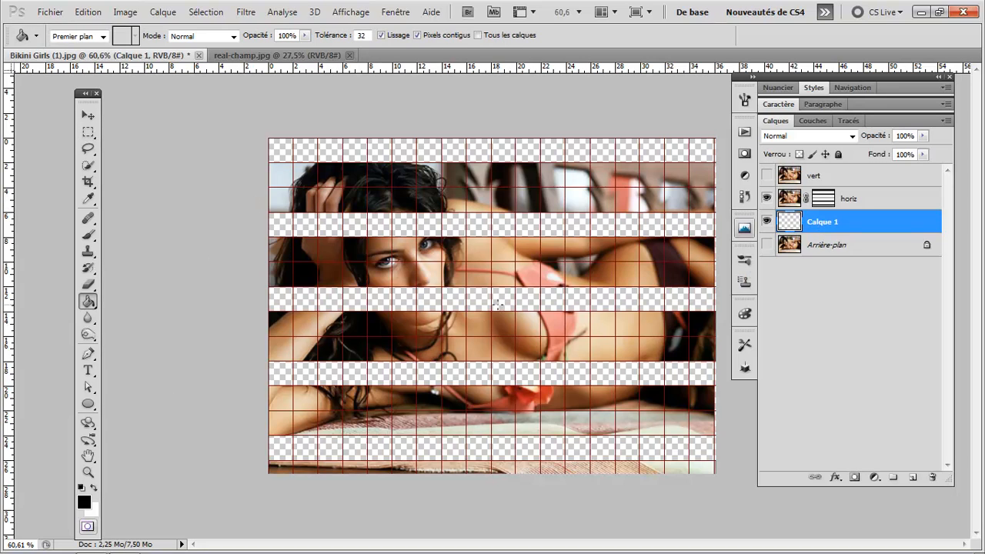
{"action": "left_click", "coordinate": [495, 303]}
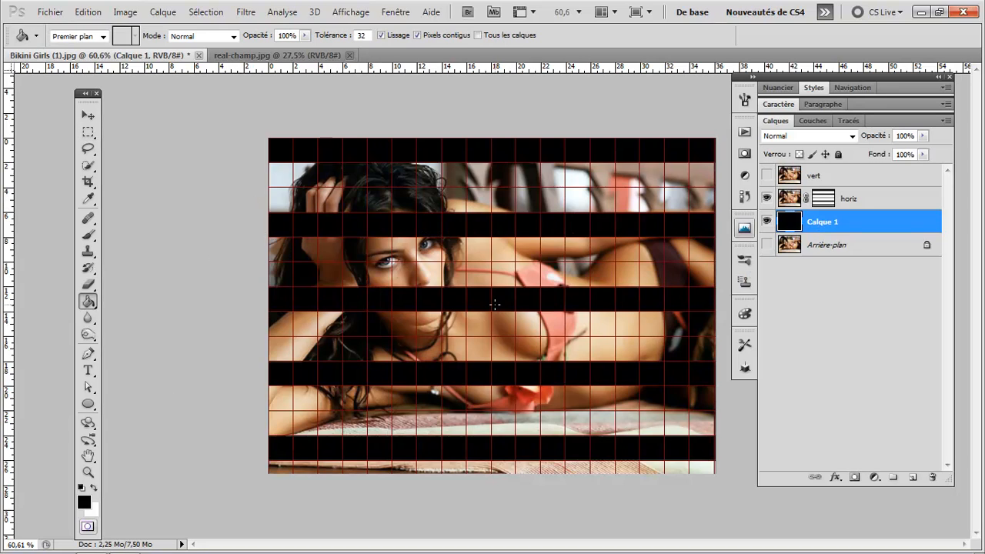
{"action": "left_click", "coordinate": [767, 176]}
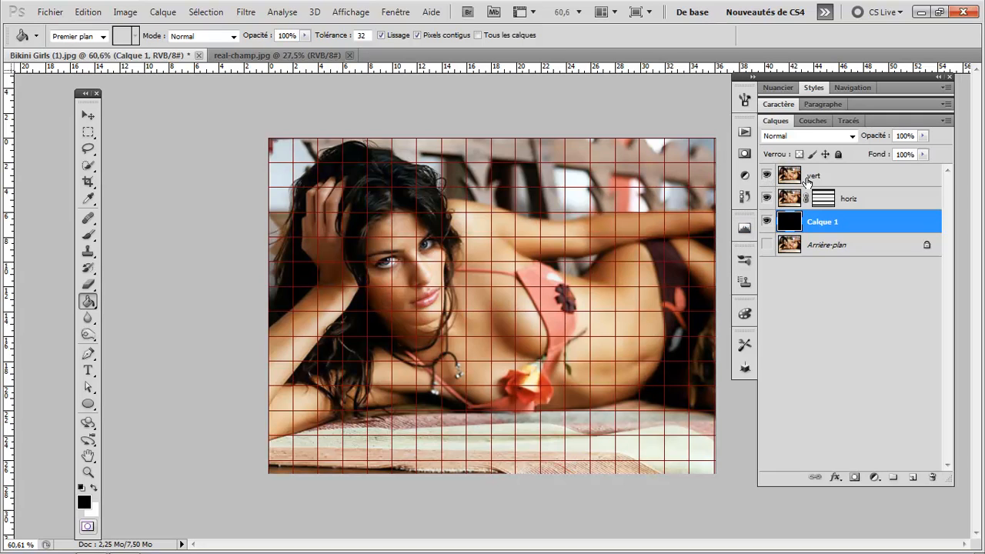
Mask the vert layer to full-height bands three grid squares wide, starting at the photo's left edge, with one-square gaps.
{"action": "left_click", "coordinate": [791, 178]}
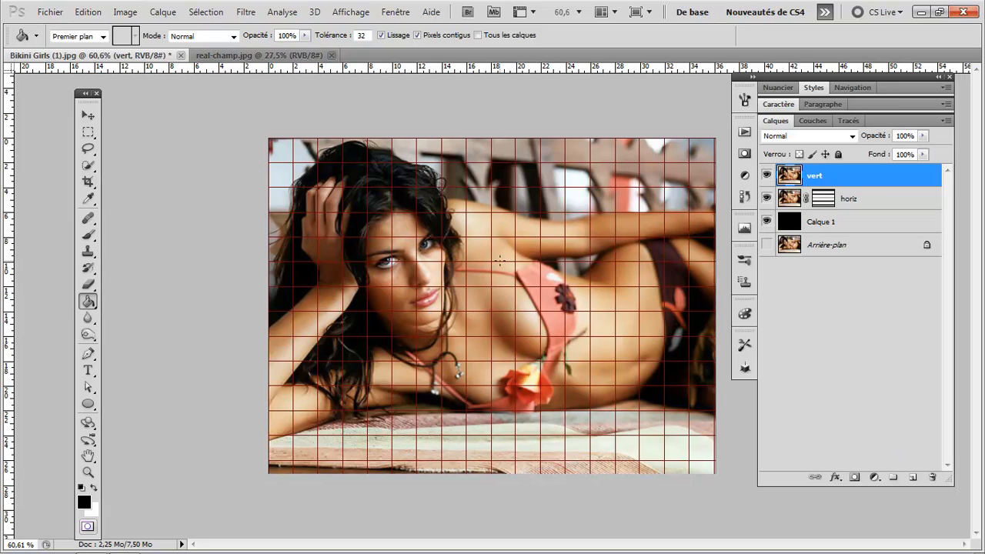
{"action": "key", "text": "m"}
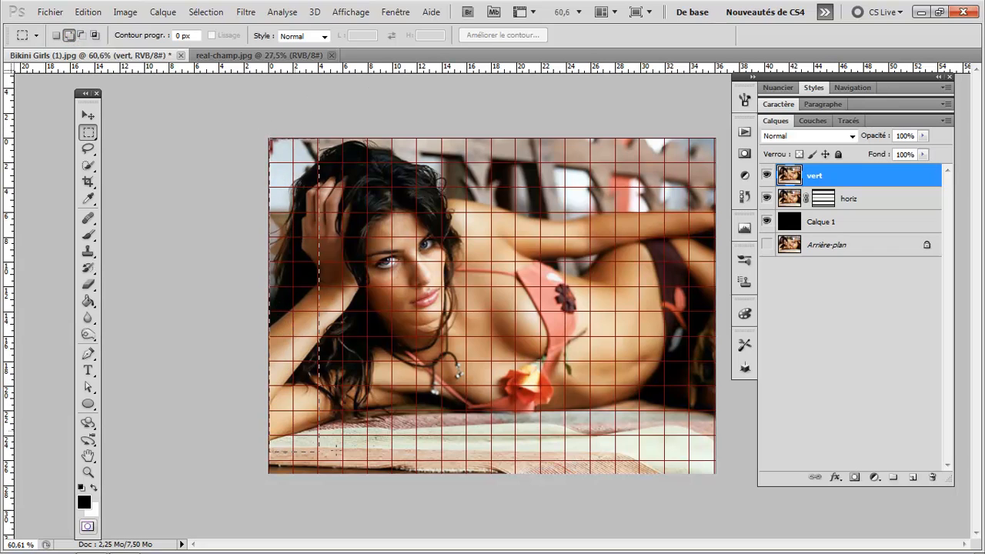
{"action": "left_click_drag", "start_coordinate": [319, 452], "coordinate": [348, 475]}
{"action": "left_click_drag", "start_coordinate": [343, 485], "coordinate": [341, 486]}
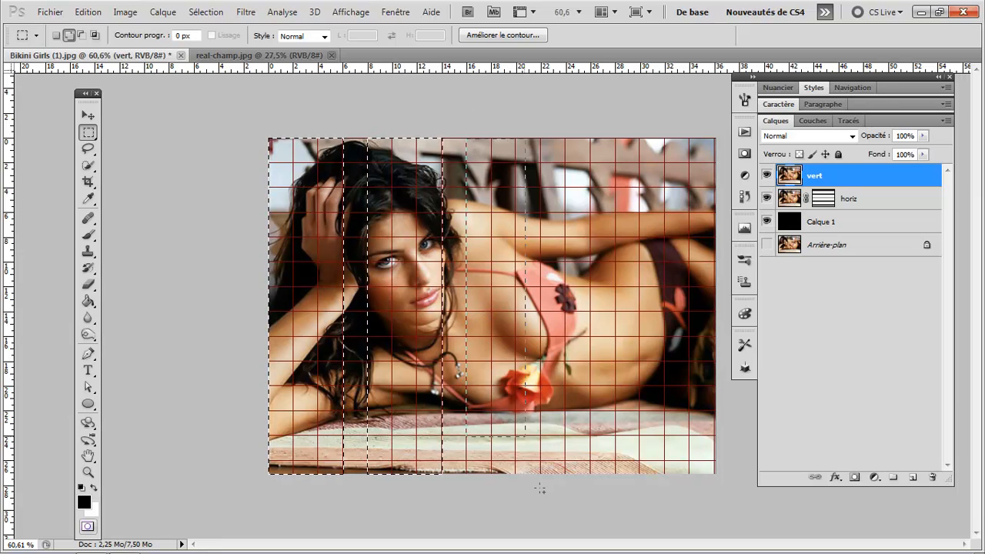
{"action": "left_click_drag", "start_coordinate": [554, 520], "coordinate": [544, 521]}
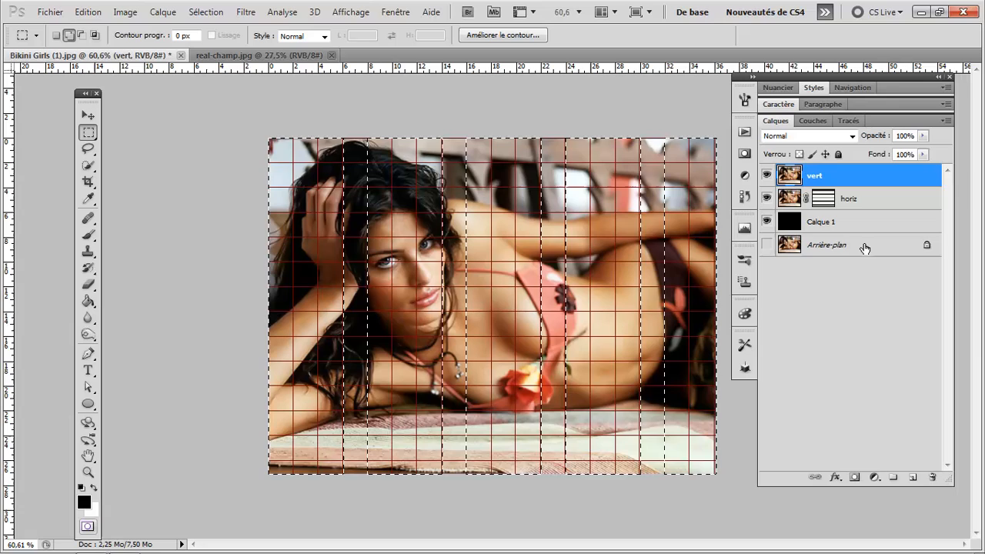
{"action": "left_click", "coordinate": [854, 477]}
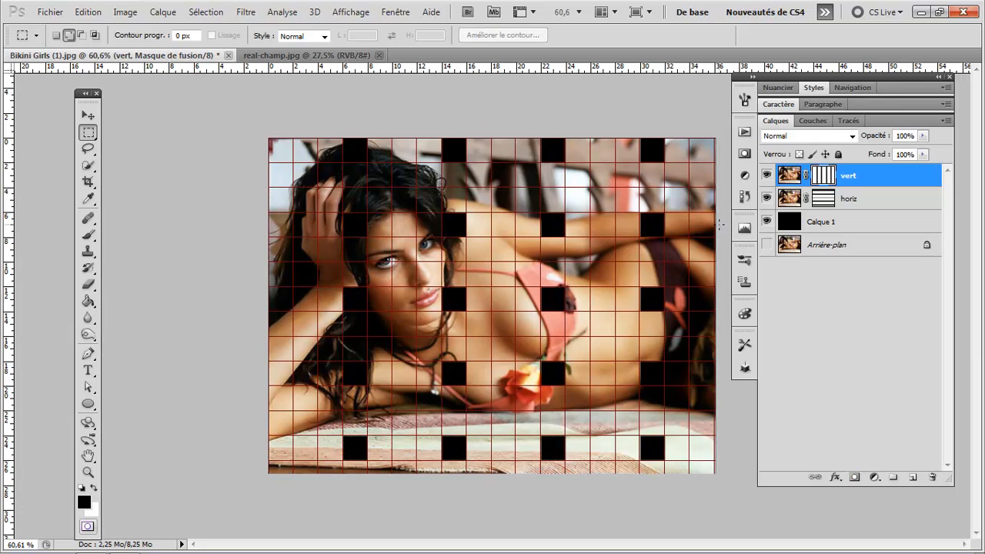
Copy alternate band crossings, starting with the upper-left one, from the horiz layer onto a new layer and check the patches in isolation.
{"action": "left_click", "coordinate": [767, 199]}
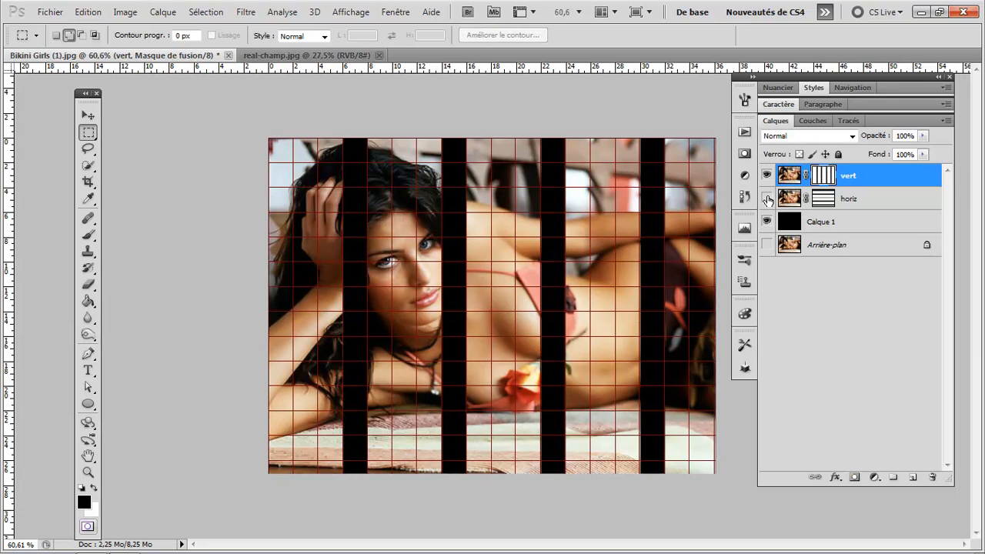
{"action": "left_click", "coordinate": [766, 199]}
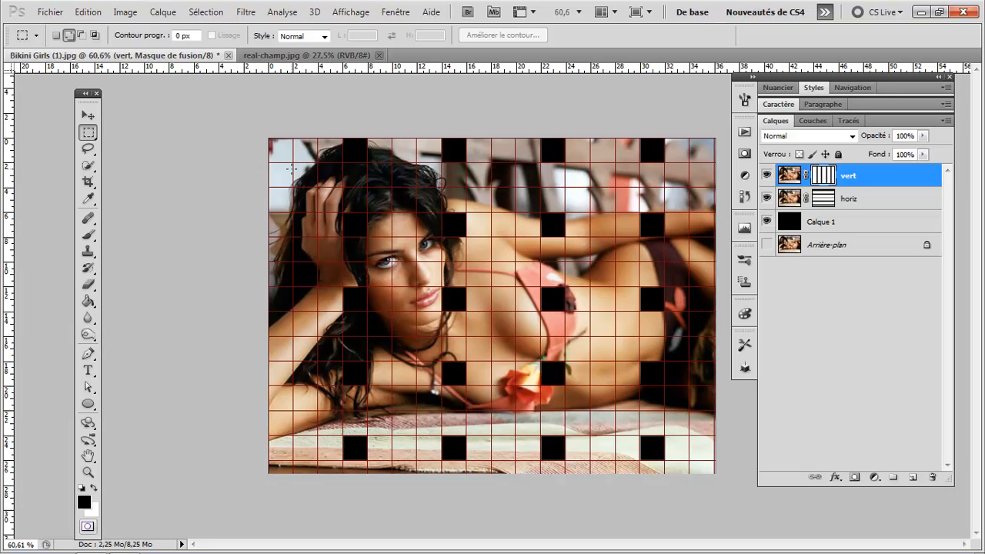
{"action": "left_click", "coordinate": [791, 199]}
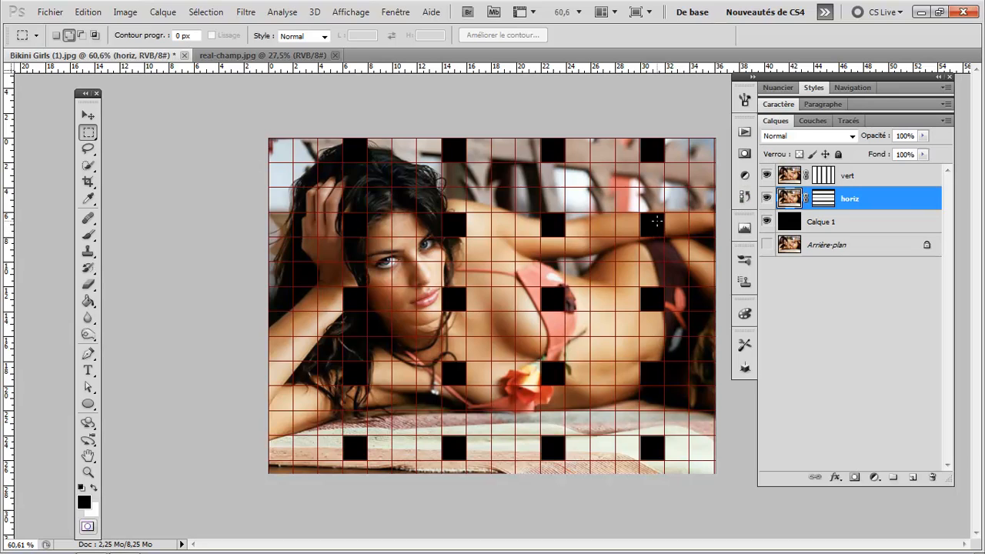
{"action": "left_click", "coordinate": [82, 35]}
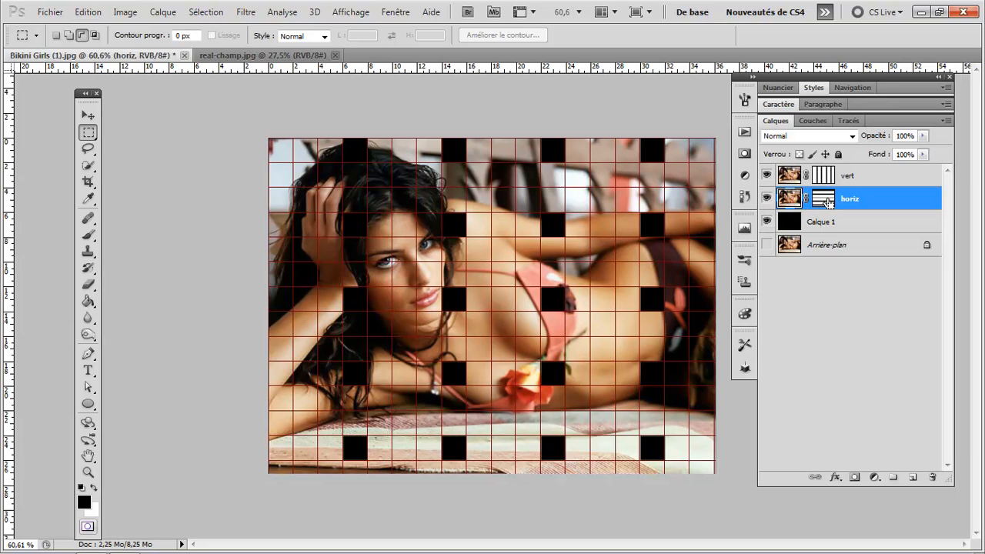
{"action": "left_click", "coordinate": [827, 202], "text": "ctrl"}
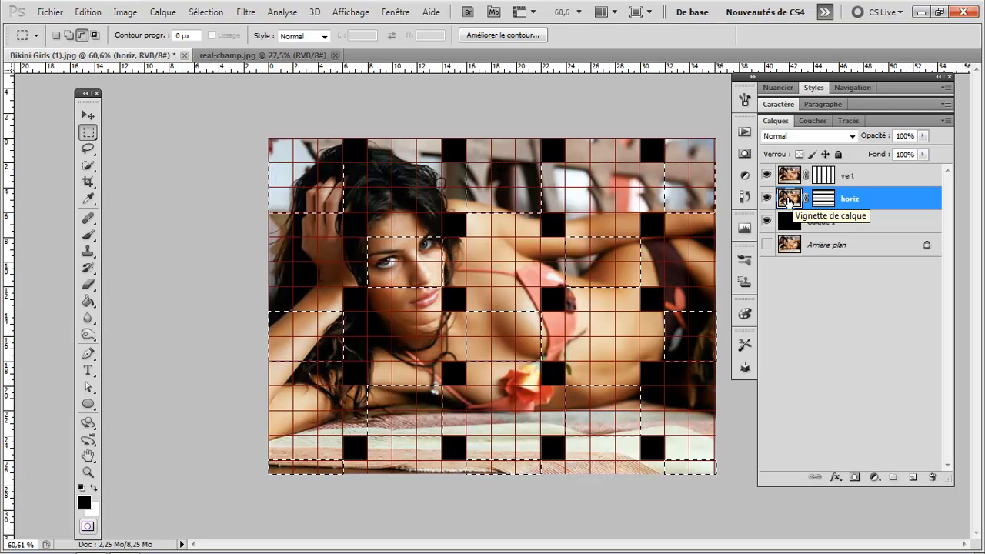
{"action": "key", "text": "ctrl+j"}
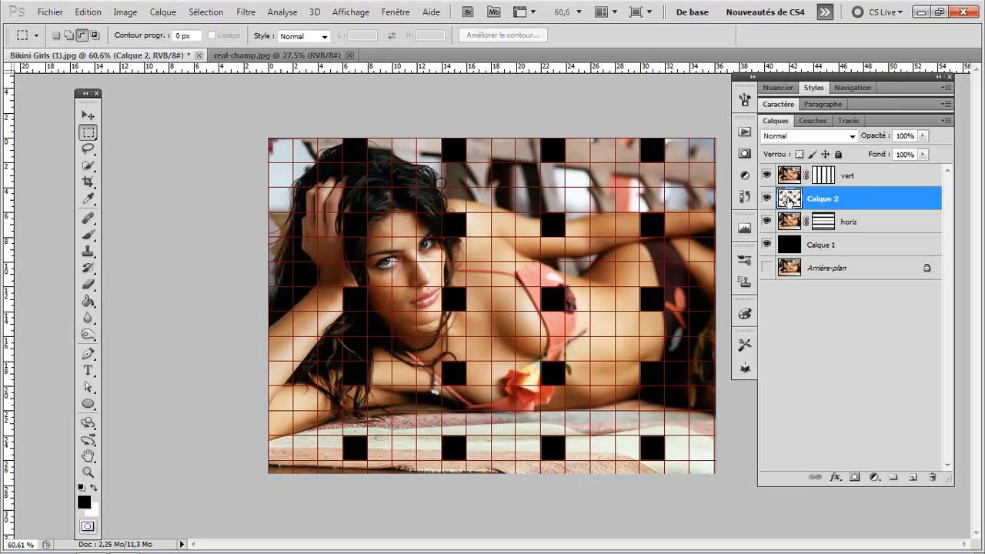
{"action": "left_click", "coordinate": [767, 175]}
{"action": "left_click", "coordinate": [767, 222]}
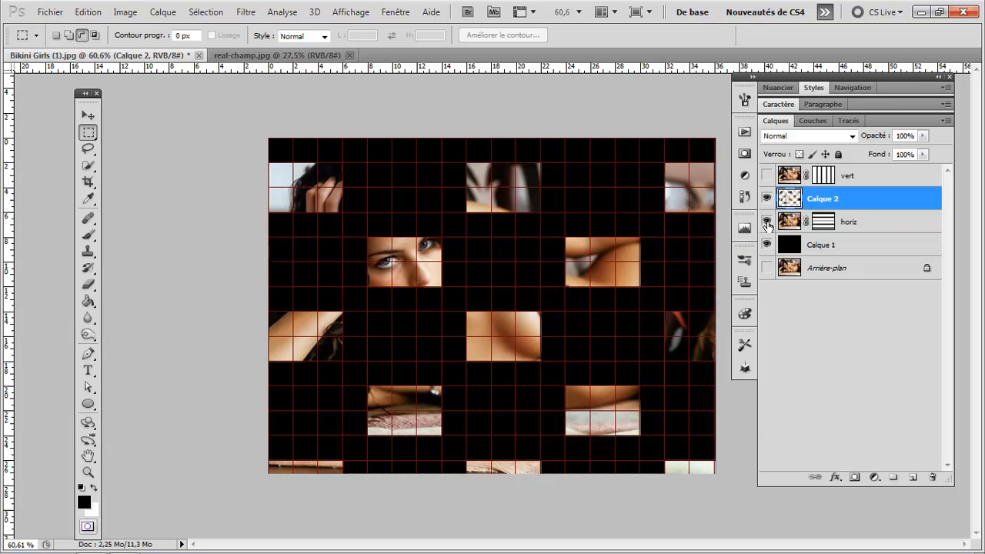
{"action": "left_click", "coordinate": [766, 222]}
{"action": "left_click", "coordinate": [767, 176]}
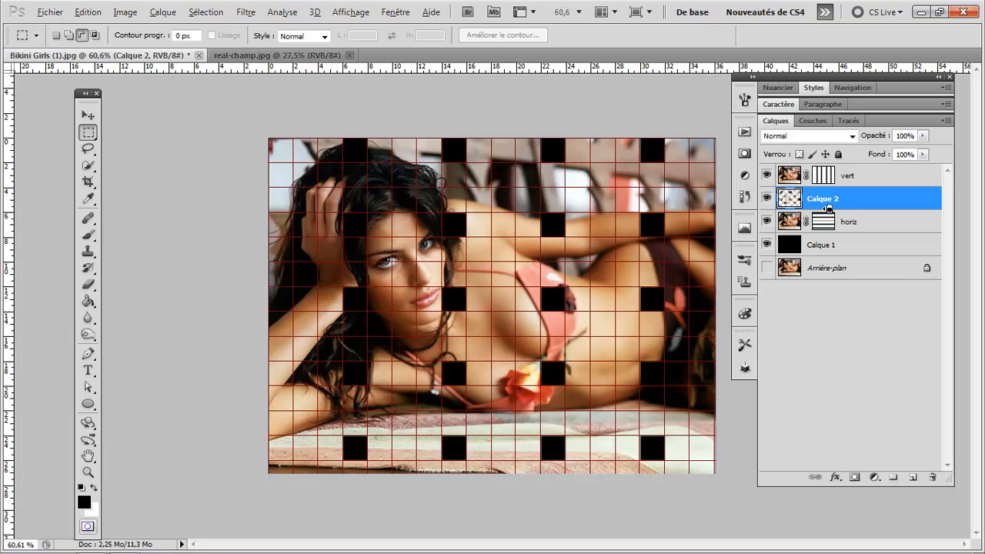
Clip the Calque 2 patch layer to the horiz layer with a clipping mask.
{"action": "left_click", "coordinate": [828, 208], "text": "alt"}
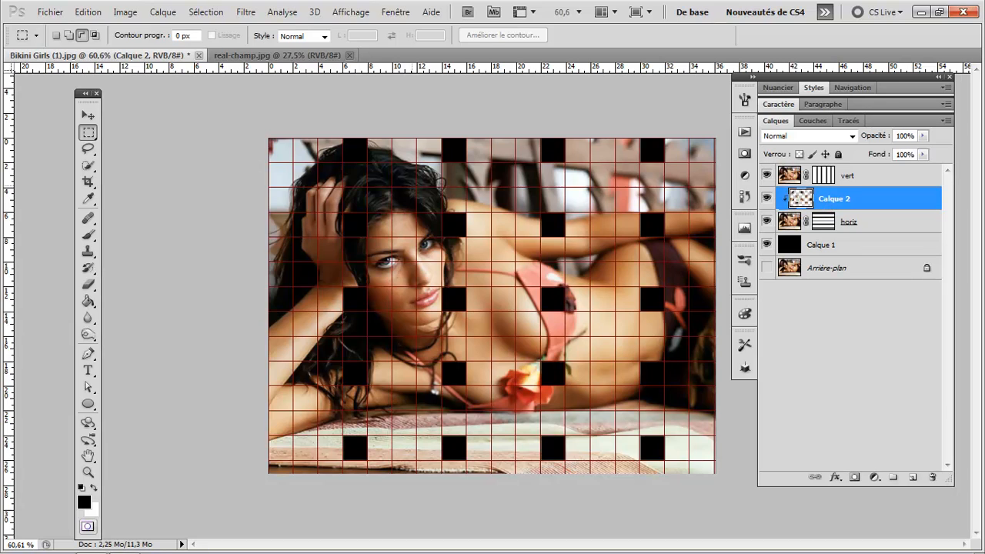
{"action": "left_click", "coordinate": [117, 13]}
{"action": "mouse_move", "coordinate": [97, 16]}
{"action": "mouse_move", "coordinate": [166, 18]}
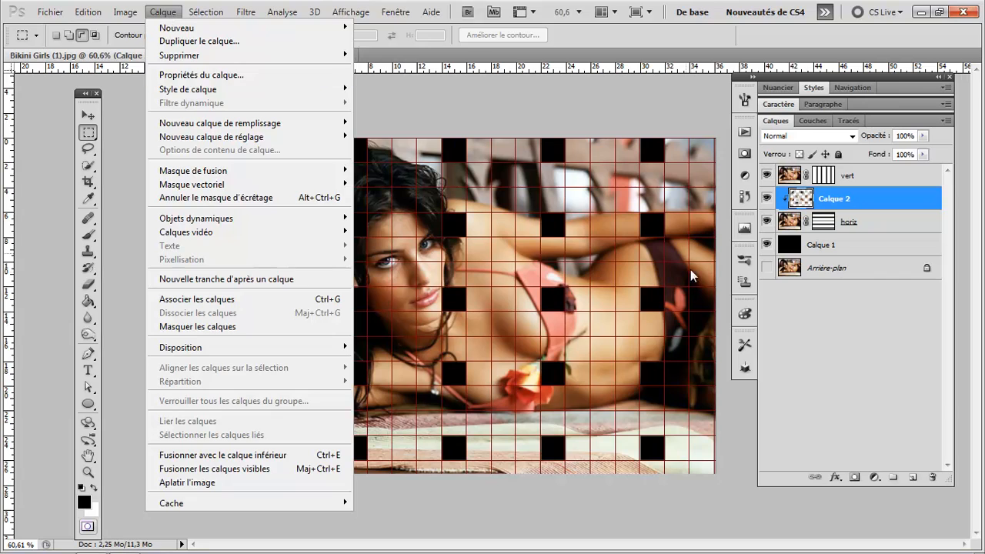
{"action": "left_click", "coordinate": [856, 201]}
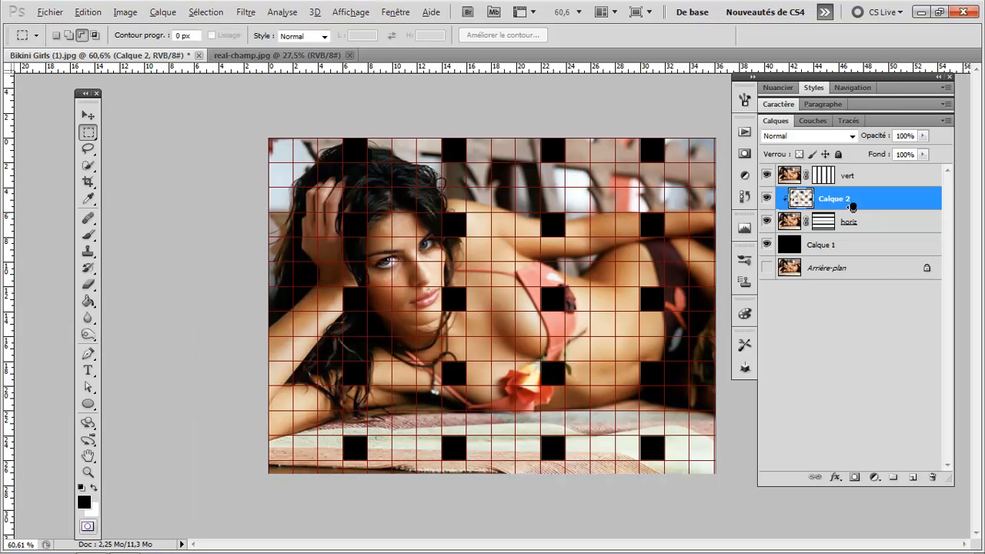
{"action": "left_click", "coordinate": [848, 210], "text": "alt"}
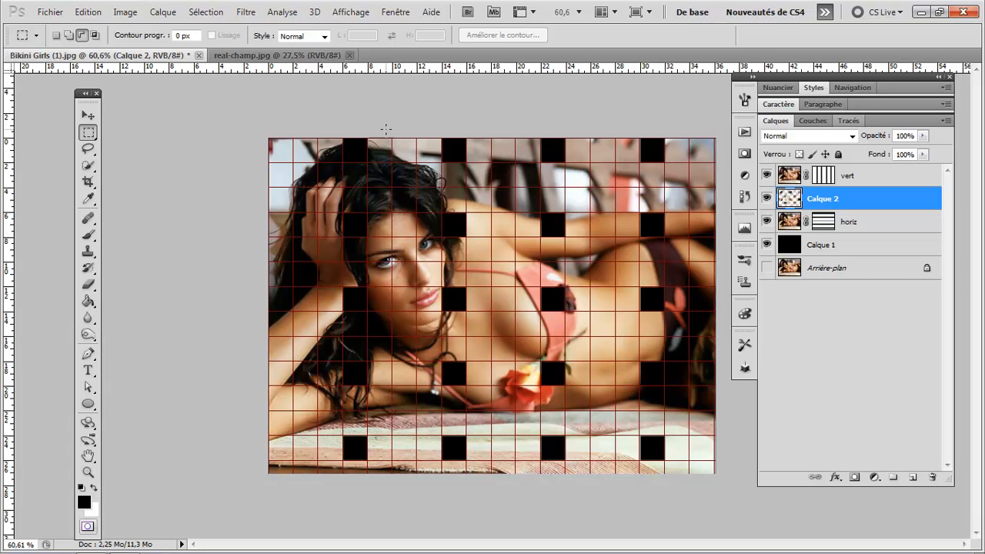
{"action": "left_click", "coordinate": [165, 15]}
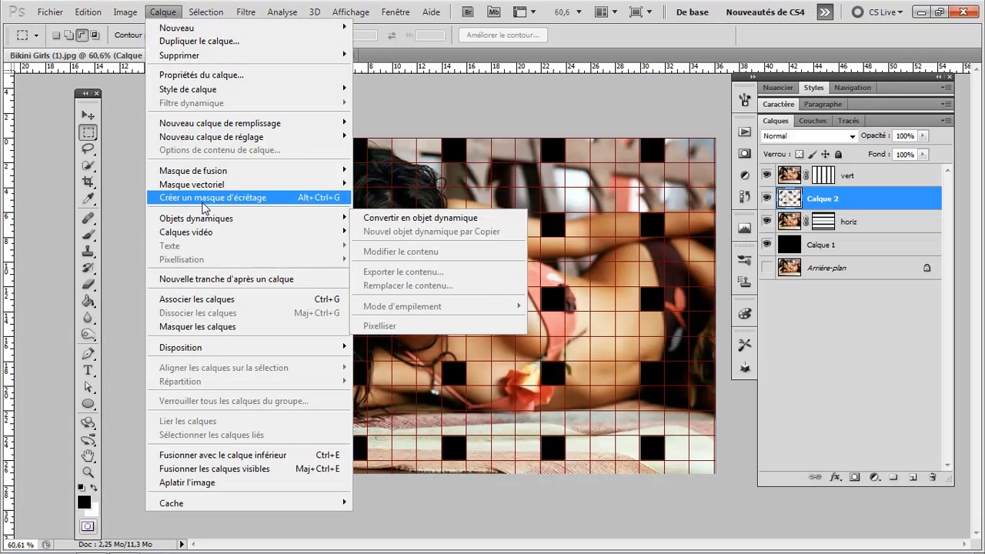
{"action": "left_click", "coordinate": [301, 199]}
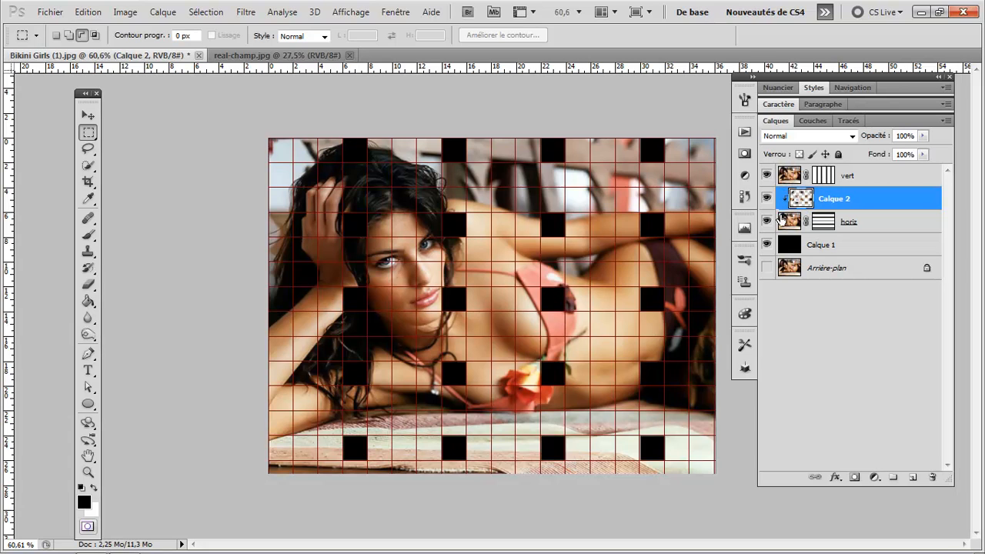
Examine Calque 2's patches unclipped with vert and horiz hidden, restoring the clipping and layer visibility.
{"action": "left_click", "coordinate": [767, 177]}
{"action": "left_click", "coordinate": [766, 221]}
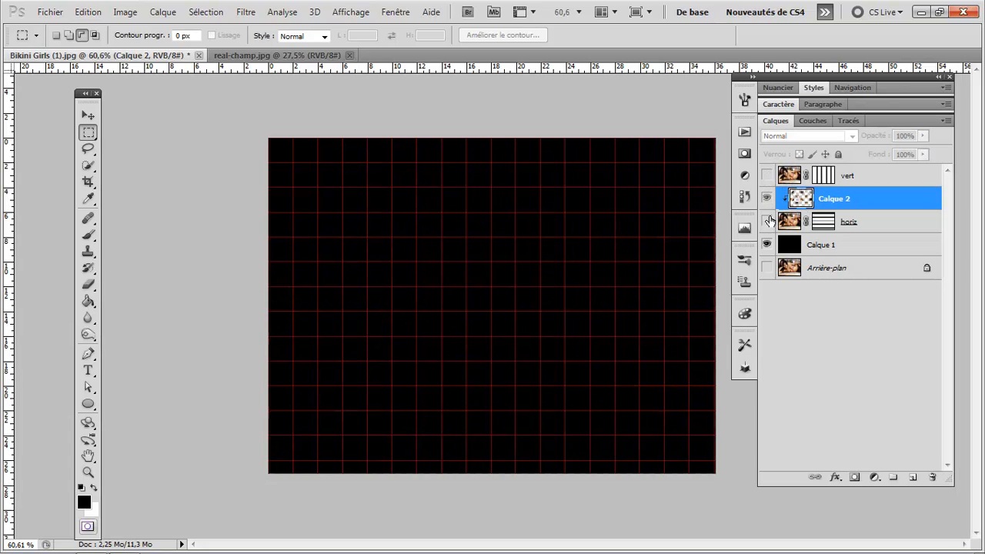
{"action": "left_click", "coordinate": [767, 222]}
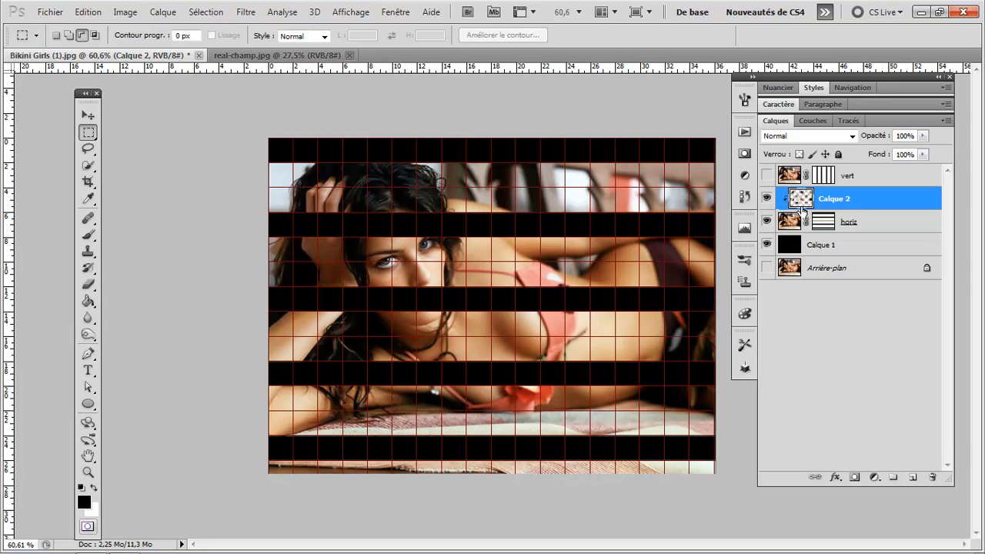
{"action": "left_click", "coordinate": [814, 210], "text": "alt"}
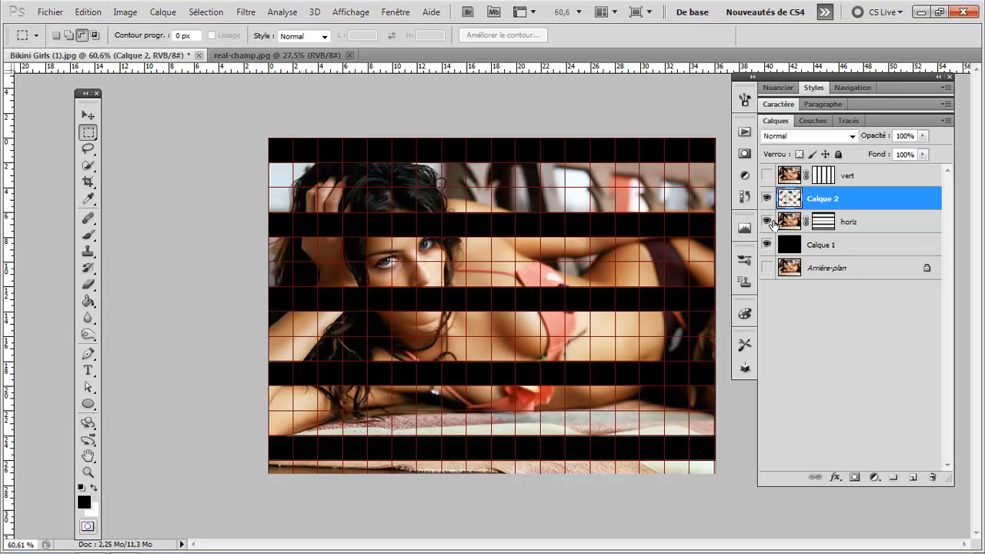
{"action": "left_click", "coordinate": [766, 221]}
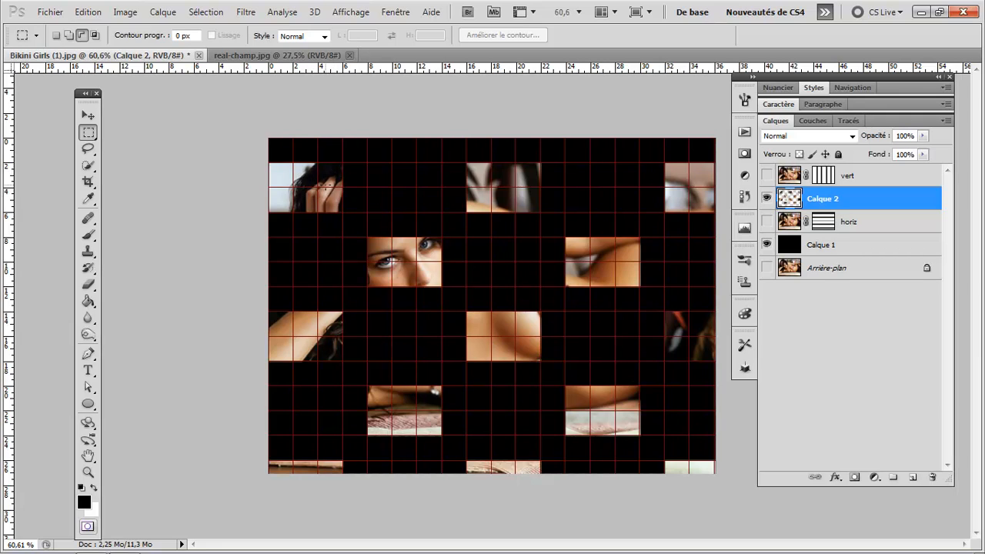
{"action": "left_click", "coordinate": [828, 180]}
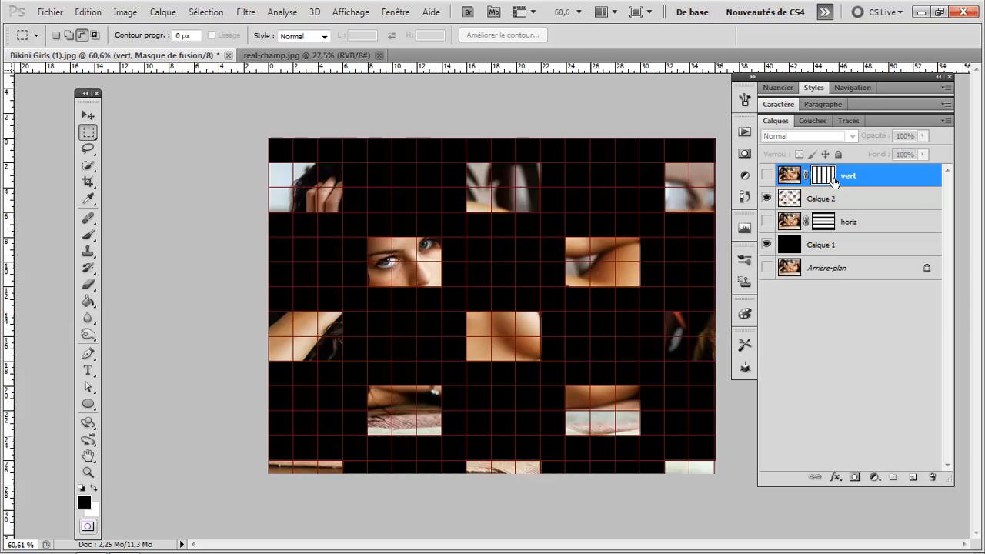
{"action": "left_click", "coordinate": [767, 221]}
{"action": "left_click", "coordinate": [803, 210], "text": "alt"}
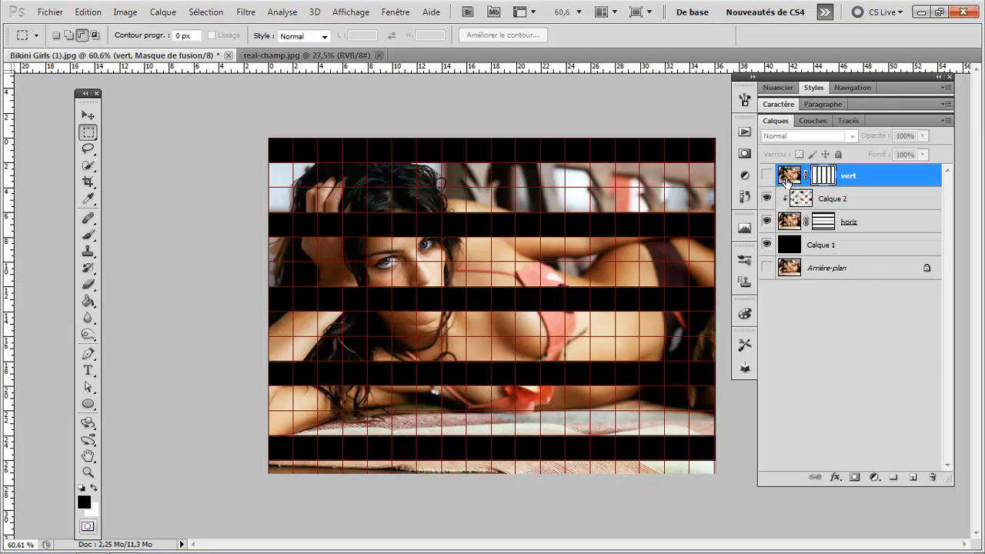
{"action": "left_click", "coordinate": [767, 176]}
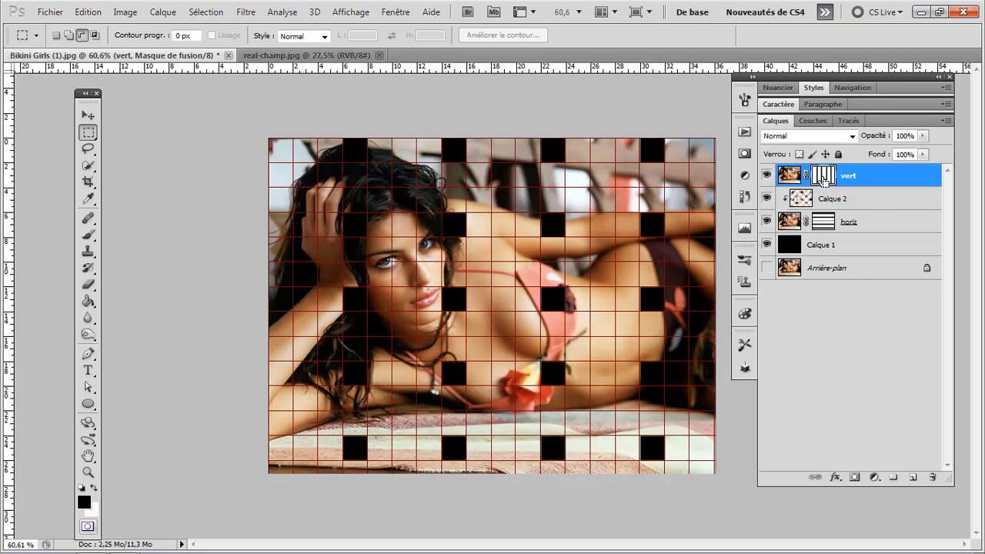
Copy the remaining alternate band crossings, starting with the second in the first row, from the vert layer onto a new layer.
{"action": "left_click", "coordinate": [823, 177], "text": "ctrl"}
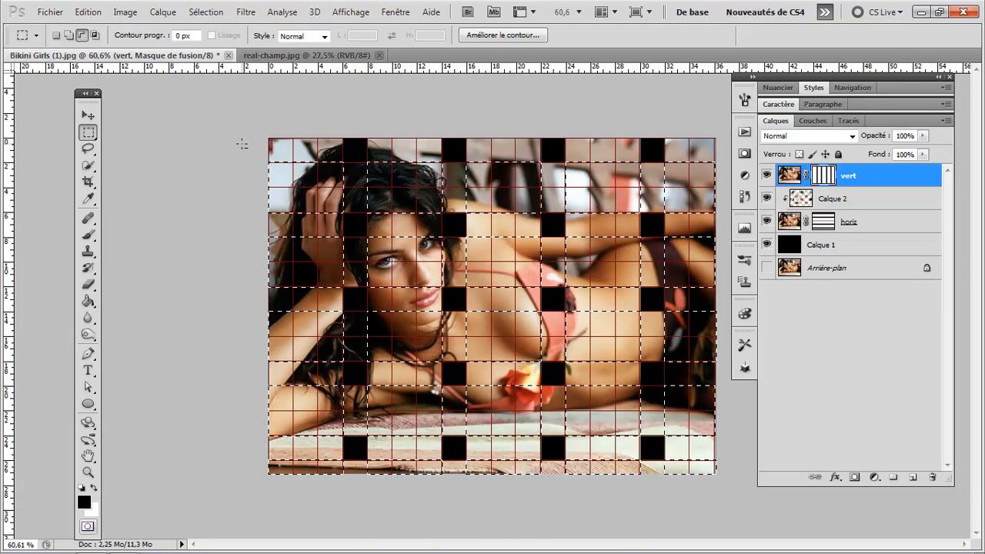
{"action": "left_click_drag", "start_coordinate": [320, 226], "coordinate": [355, 224]}
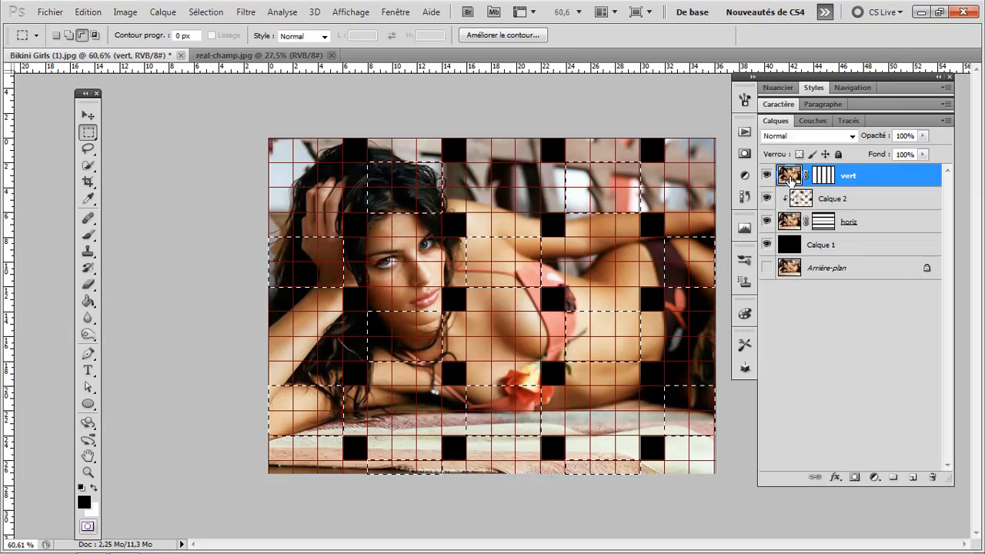
{"action": "key", "text": "ctrl+j"}
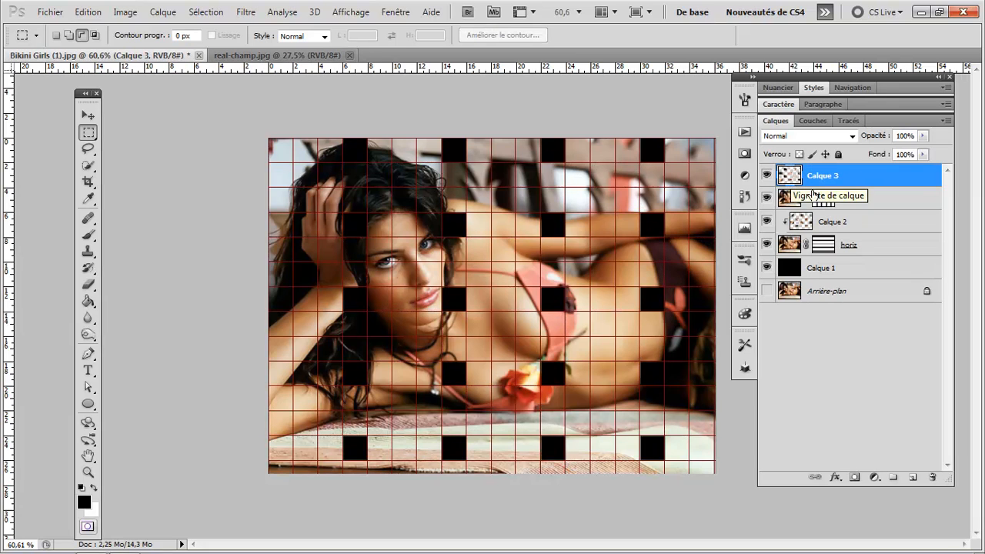
Compare the isolated patches of Calque 3 and Calque 2, restoring Calque 2's clipping and all band layers' visibility.
{"action": "left_click", "coordinate": [767, 199]}
{"action": "left_click", "coordinate": [766, 221]}
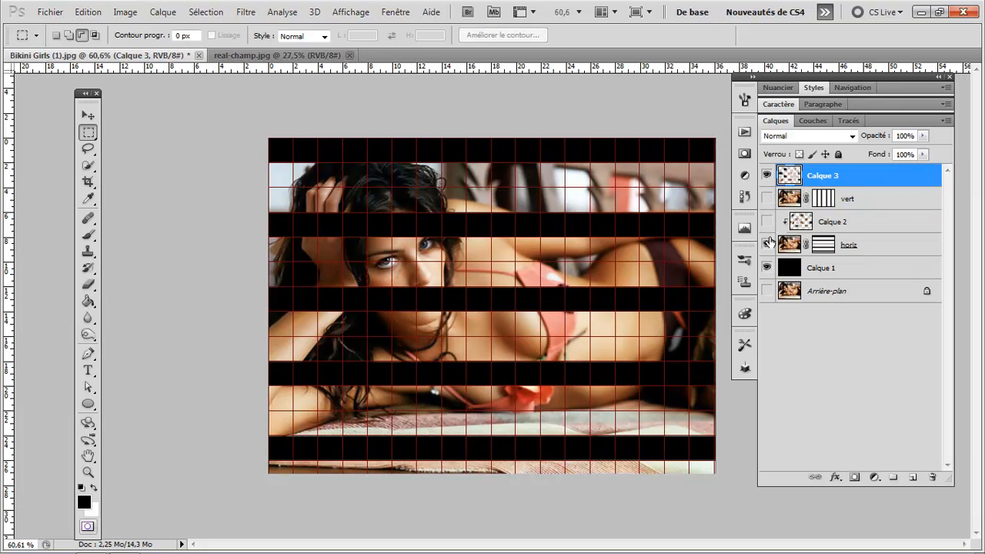
{"action": "left_click", "coordinate": [766, 245]}
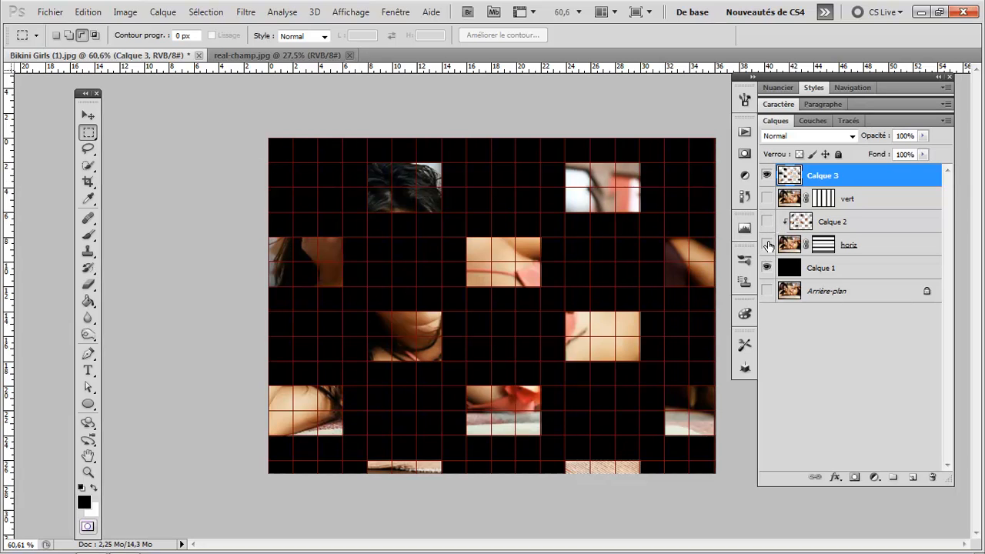
{"action": "left_click", "coordinate": [812, 233], "text": "alt"}
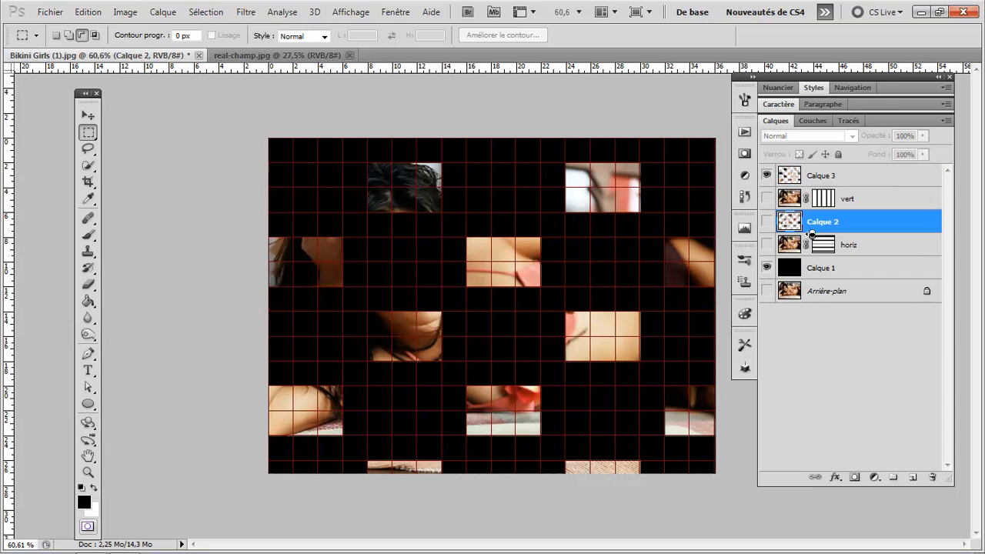
{"action": "left_click", "coordinate": [768, 224]}
{"action": "left_click", "coordinate": [767, 181]}
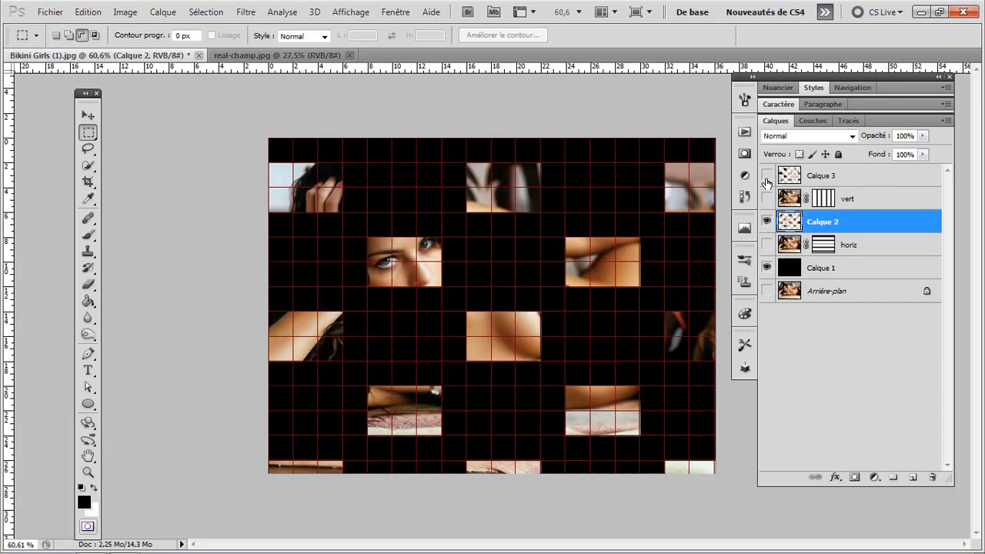
{"action": "left_click", "coordinate": [792, 234], "text": "alt"}
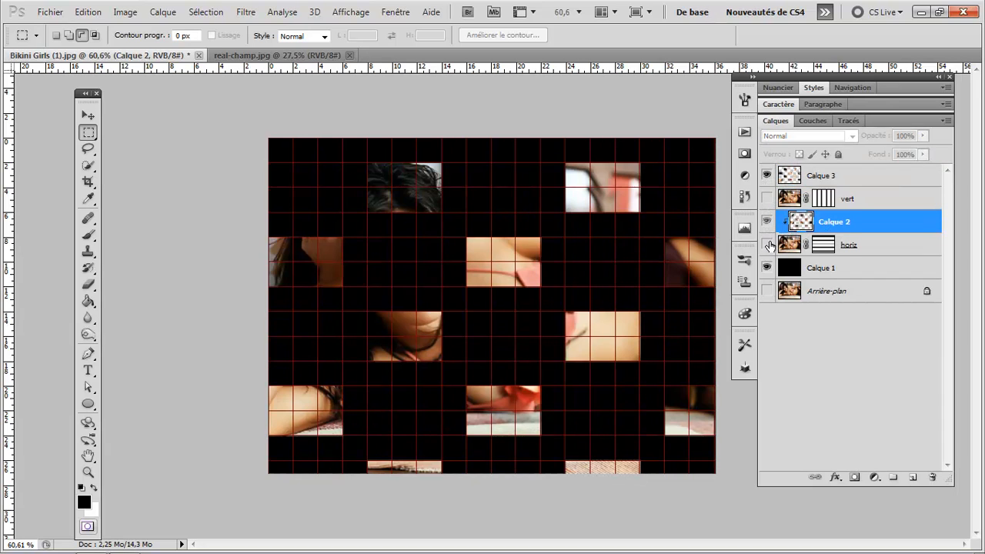
{"action": "left_click", "coordinate": [767, 244]}
{"action": "left_click", "coordinate": [768, 198]}
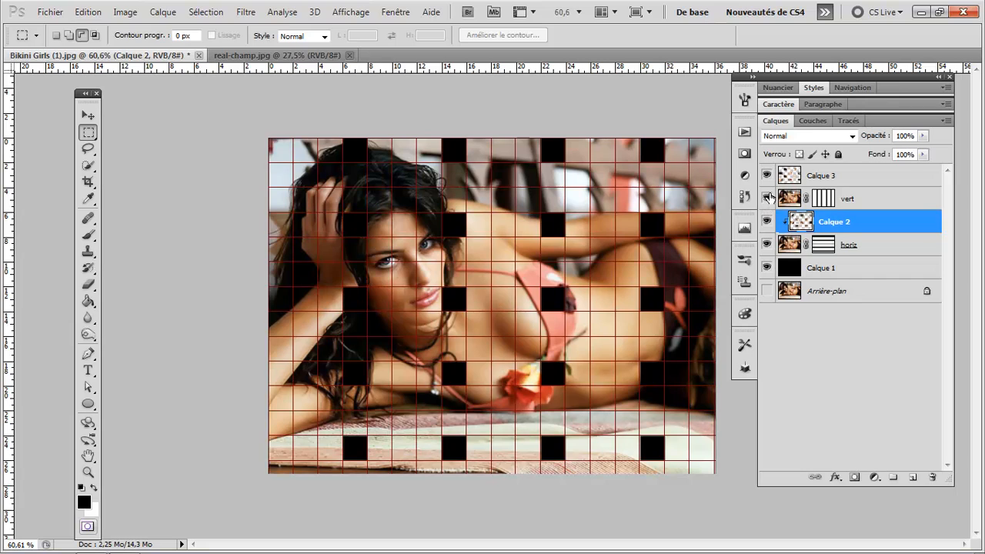
Clip the Calque 3 patch layer to the vert layer and hide the grid.
{"action": "left_click", "coordinate": [818, 179]}
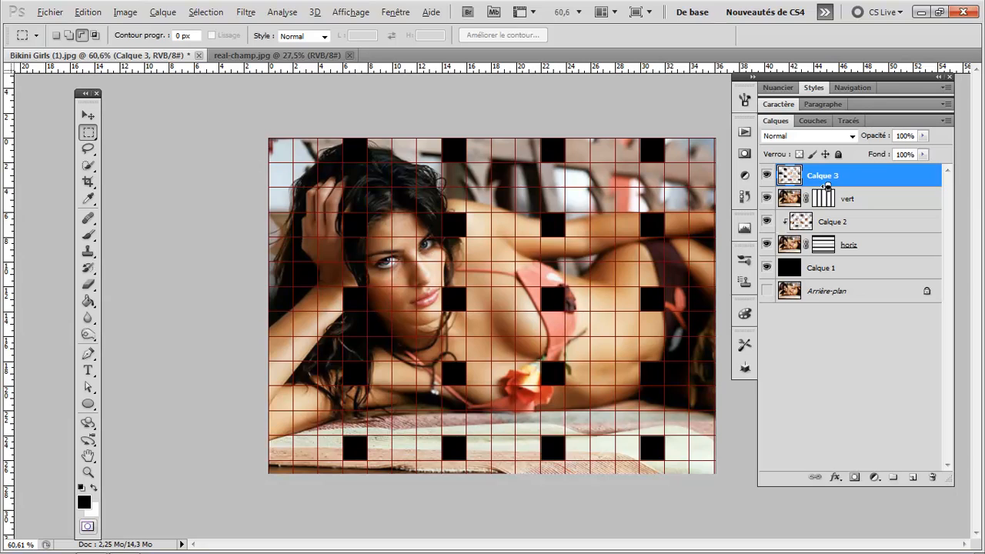
{"action": "left_click", "coordinate": [827, 186], "text": "alt"}
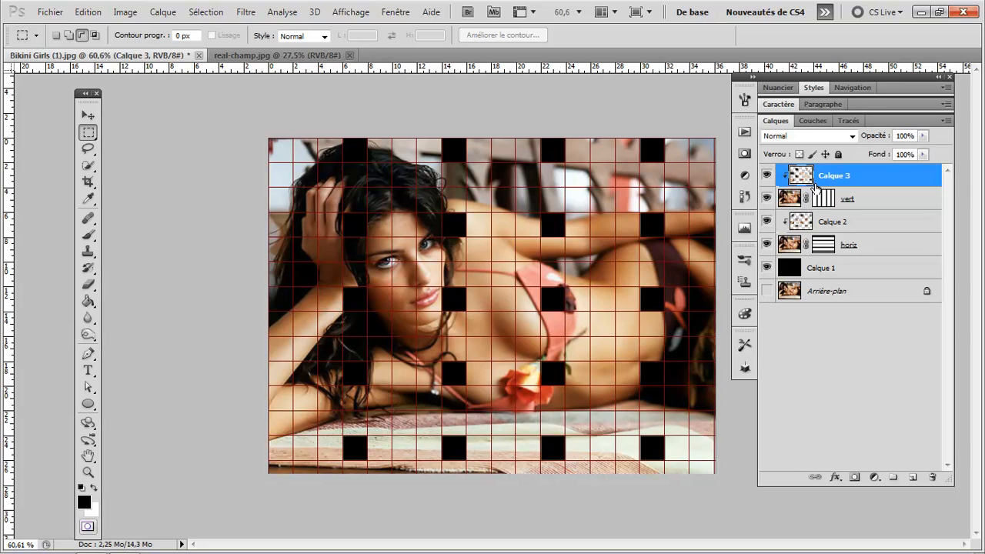
{"action": "key", "text": "ctrl+h"}
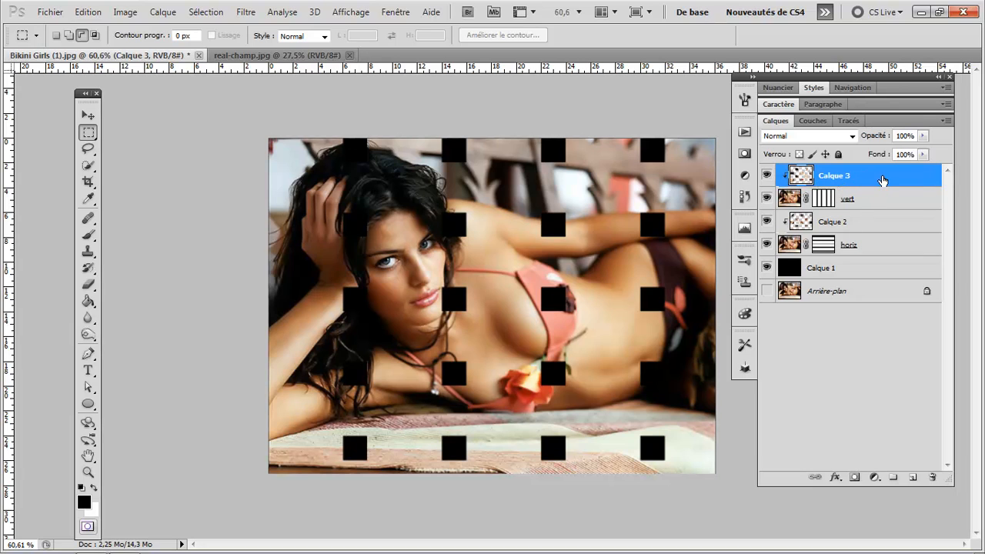
Add a drop shadow to Calque 3 with Incrustation blending, 78% opacity, 9 px distance and 10 px size.
{"action": "double_click", "coordinate": [884, 181]}
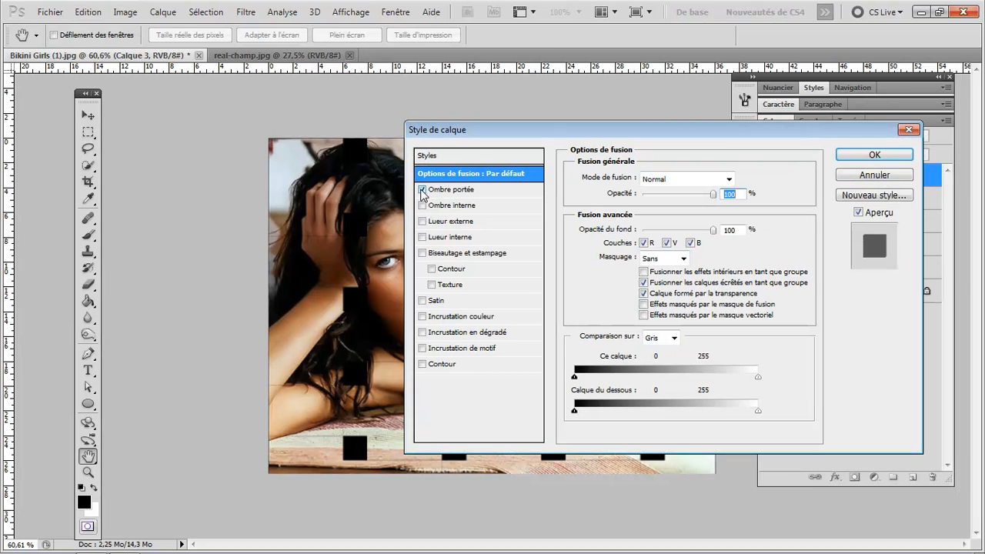
{"action": "left_click", "coordinate": [421, 189]}
{"action": "left_click", "coordinate": [450, 194]}
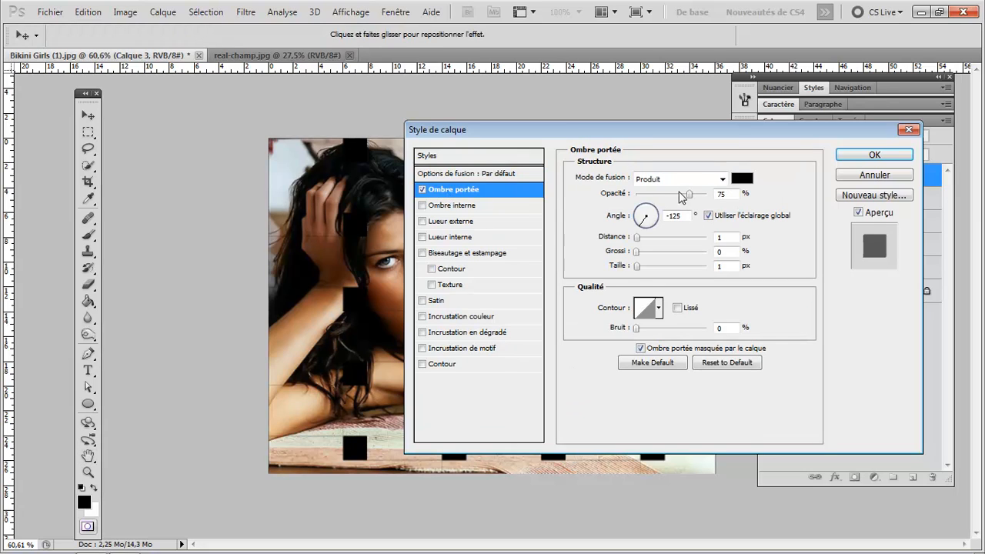
{"action": "left_click", "coordinate": [717, 181]}
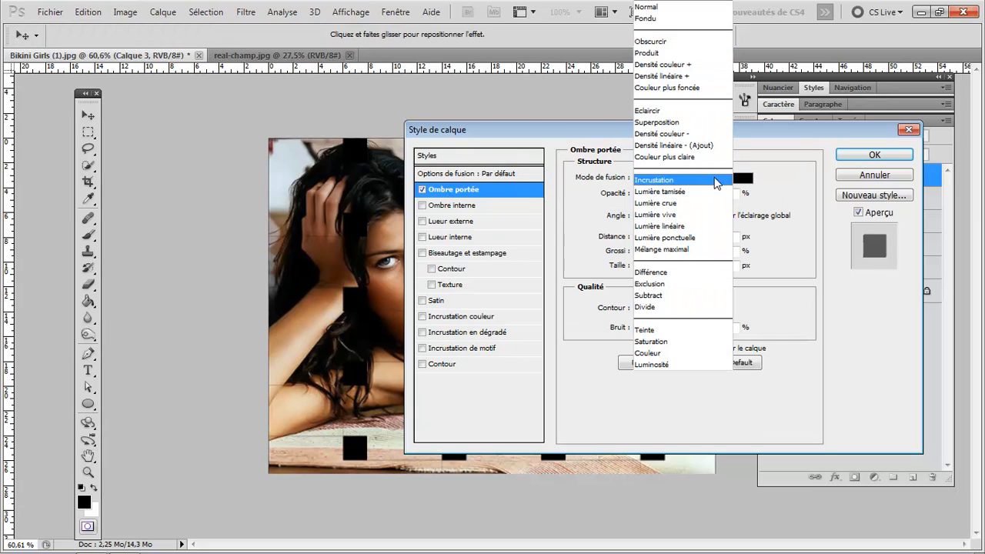
{"action": "left_click", "coordinate": [652, 183]}
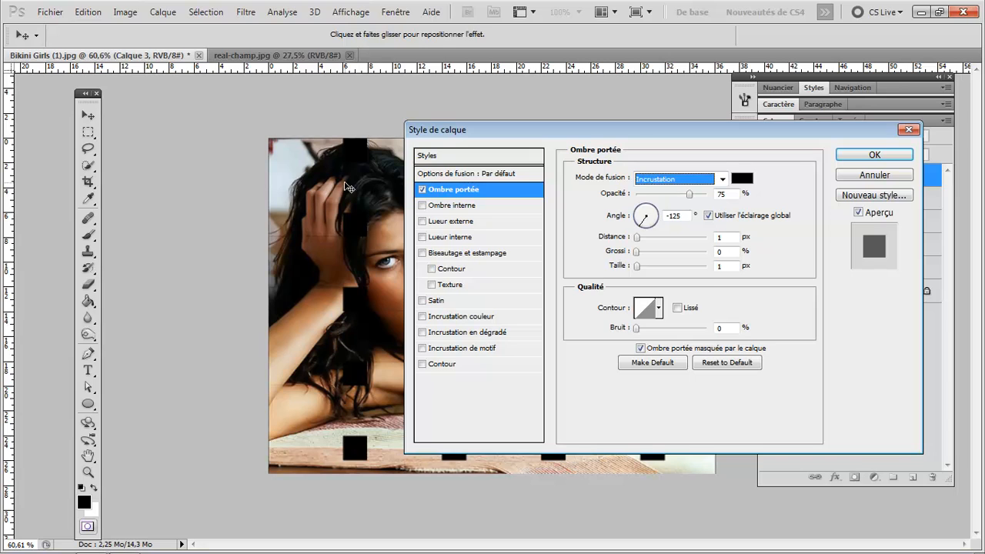
{"action": "key", "text": "Up"}
{"action": "left_click", "coordinate": [666, 182]}
{"action": "left_click", "coordinate": [663, 188]}
{"action": "left_click_drag", "start_coordinate": [622, 199], "coordinate": [627, 199]}
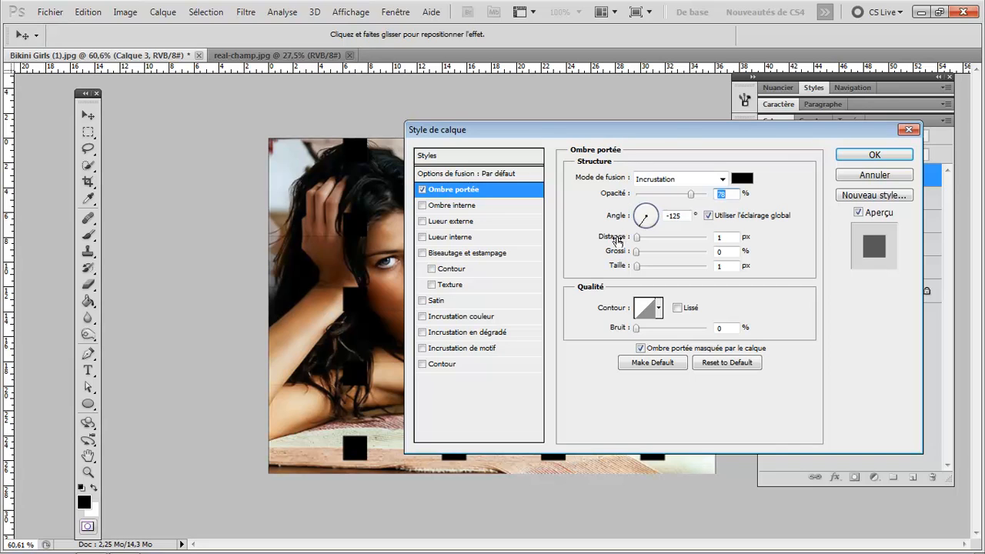
{"action": "left_click_drag", "start_coordinate": [617, 241], "coordinate": [629, 266]}
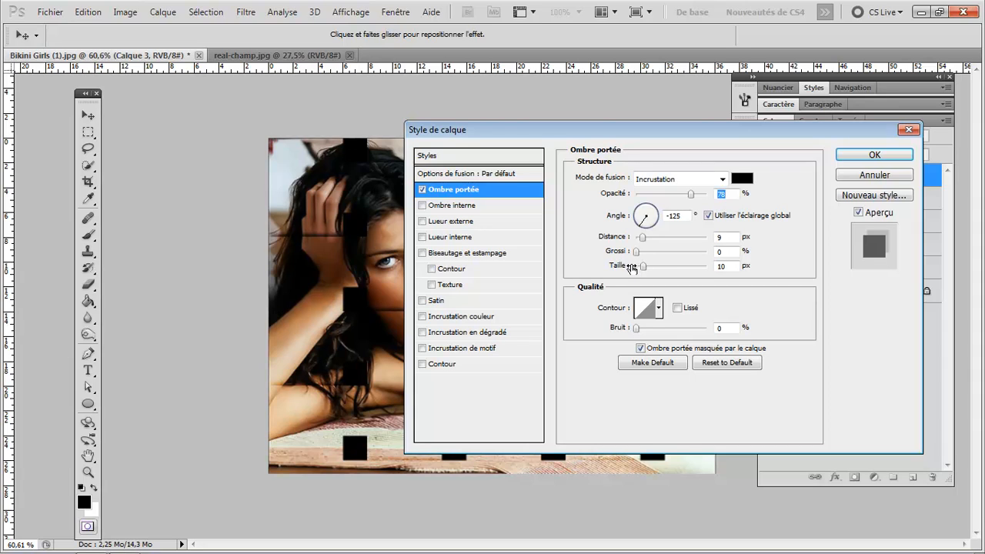
Bend the drop shadow's contour curve upward and set its spread (Grossi) to 12%.
{"action": "left_click", "coordinate": [650, 312]}
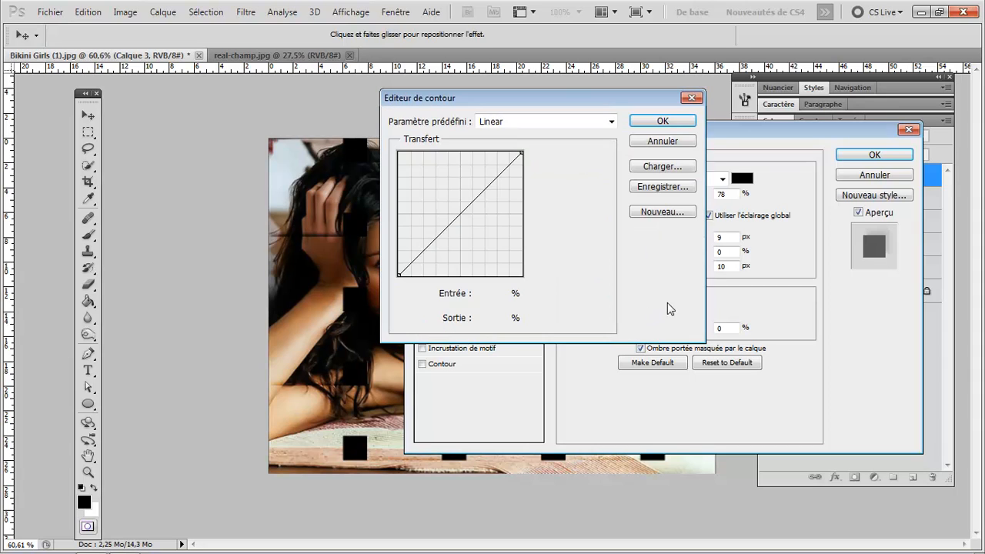
{"action": "left_click_drag", "start_coordinate": [471, 204], "coordinate": [445, 206]}
{"action": "left_click", "coordinate": [661, 122]}
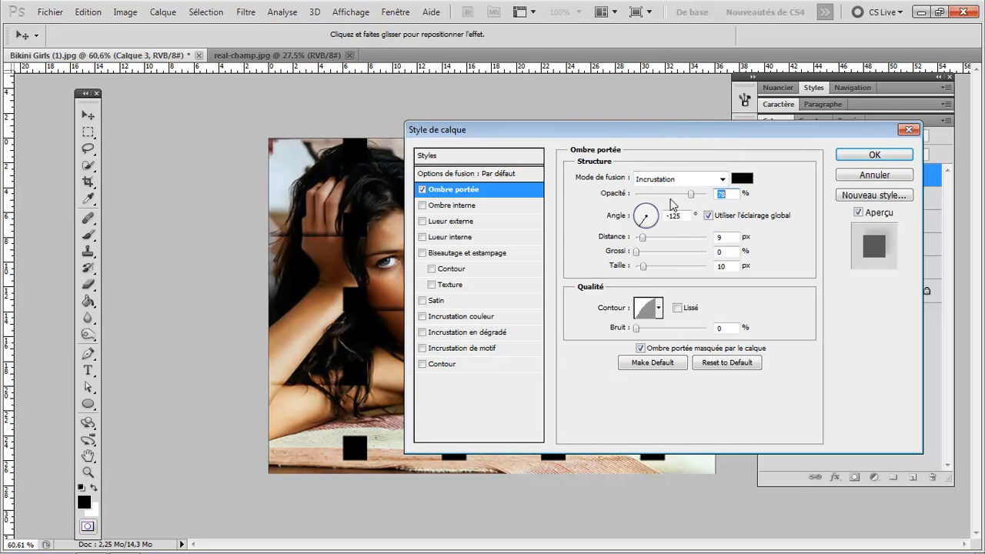
{"action": "left_click_drag", "start_coordinate": [616, 257], "coordinate": [623, 256]}
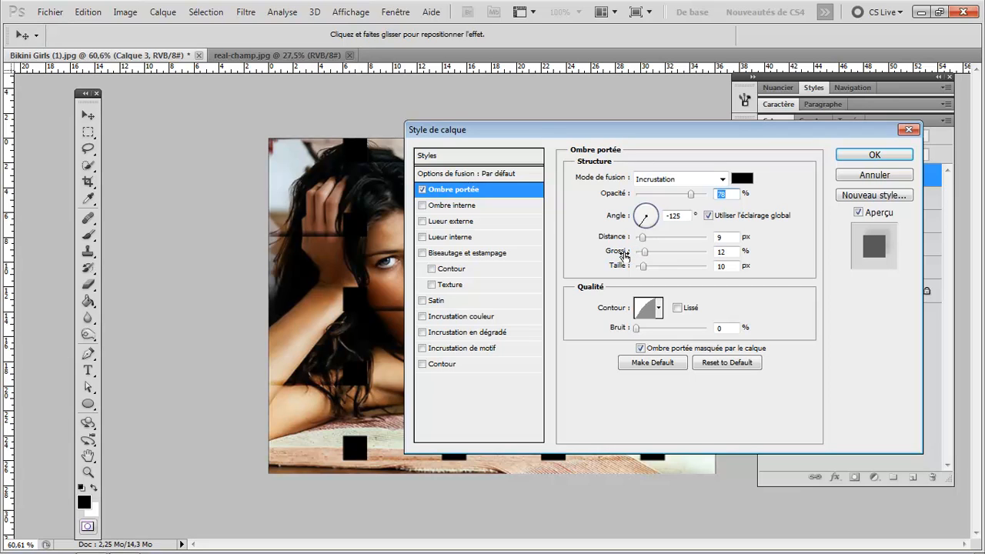
Enable an outer glow on Calque 3, colour it black and set its blend mode to Superposition.
{"action": "left_click", "coordinate": [422, 221]}
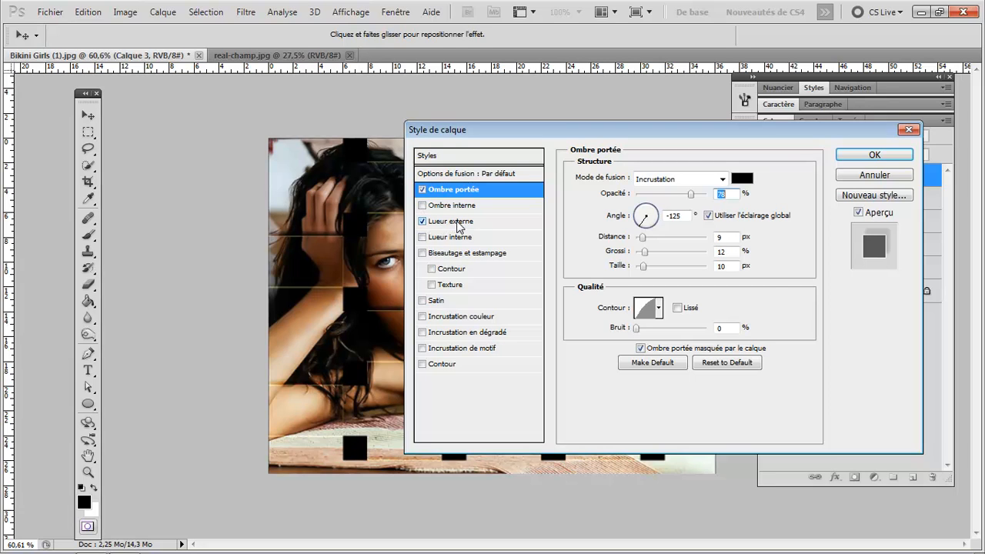
{"action": "left_click", "coordinate": [459, 225]}
{"action": "left_click", "coordinate": [610, 226]}
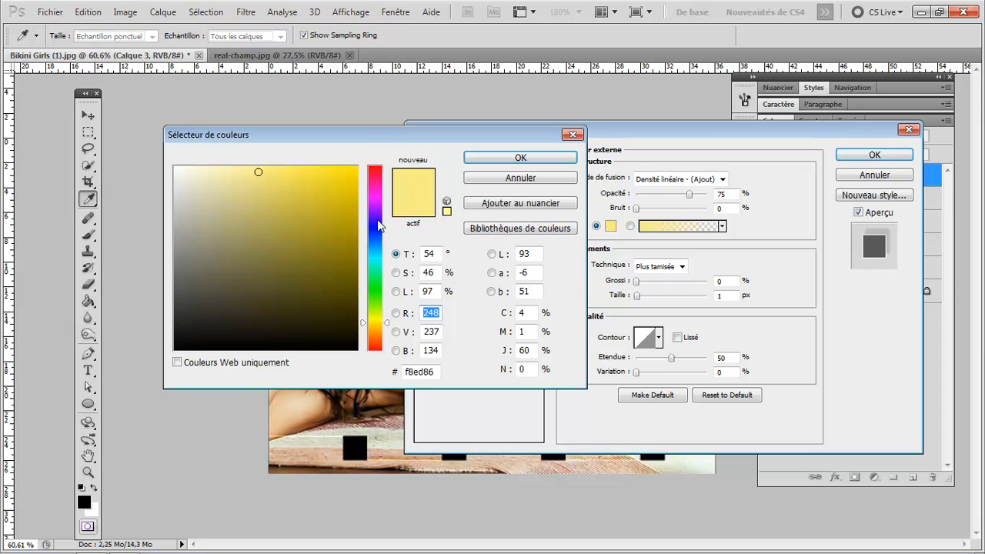
{"action": "left_click_drag", "start_coordinate": [321, 211], "coordinate": [352, 351]}
{"action": "left_click", "coordinate": [542, 160]}
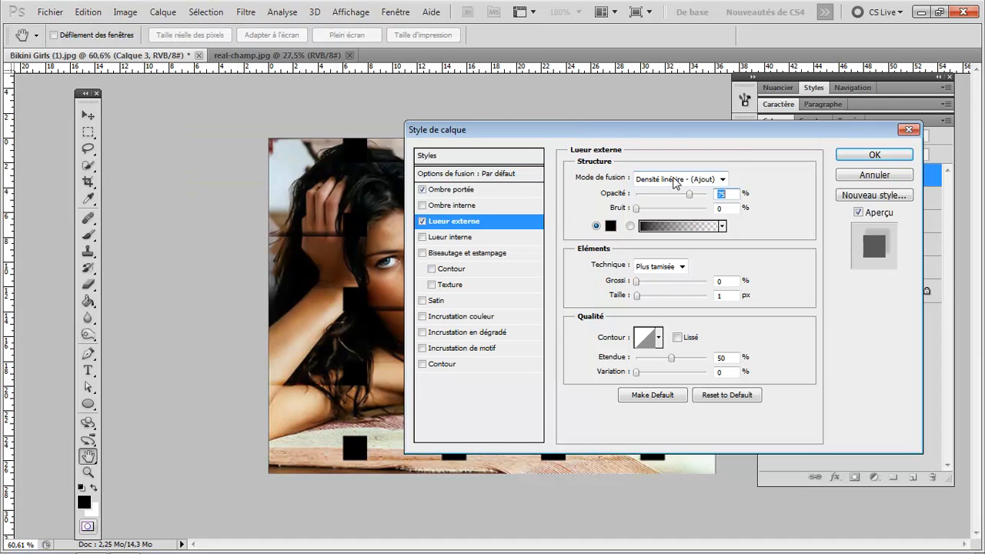
{"action": "left_click", "coordinate": [678, 179]}
{"action": "left_click", "coordinate": [680, 123]}
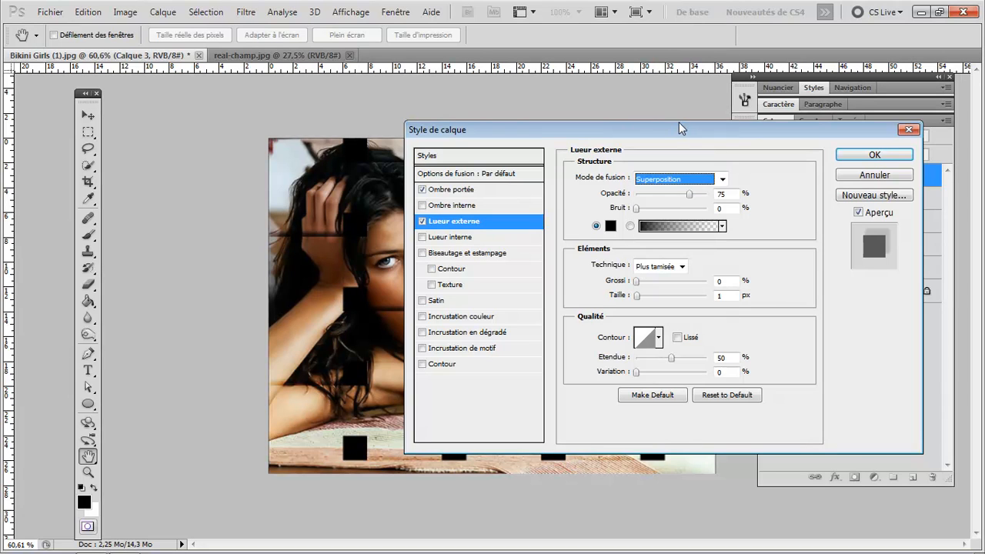
Bend the outer glow's contour curve upward with a point at 35% input and 62% output.
{"action": "left_click_drag", "start_coordinate": [602, 129], "coordinate": [663, 68]}
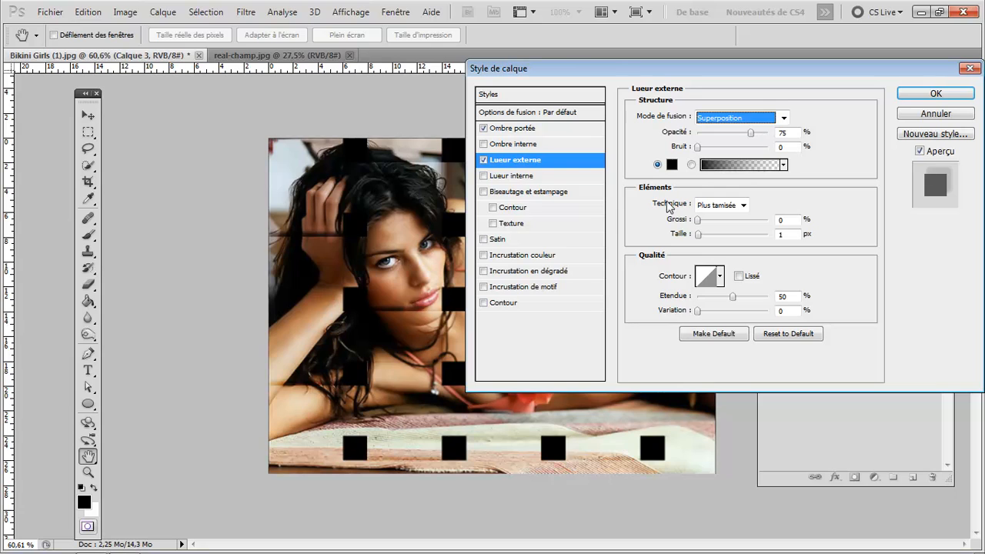
{"action": "left_click", "coordinate": [708, 277]}
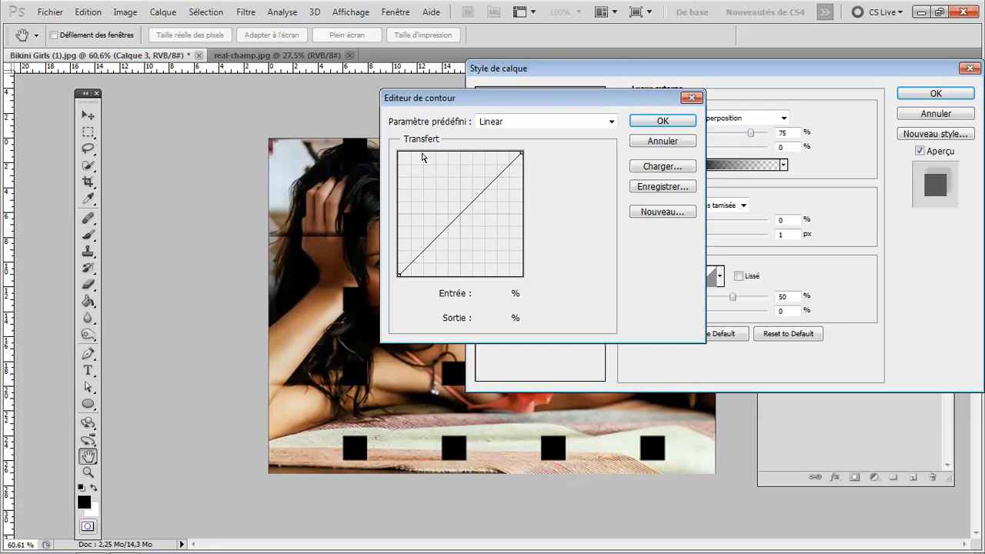
{"action": "left_click_drag", "start_coordinate": [454, 220], "coordinate": [441, 200]}
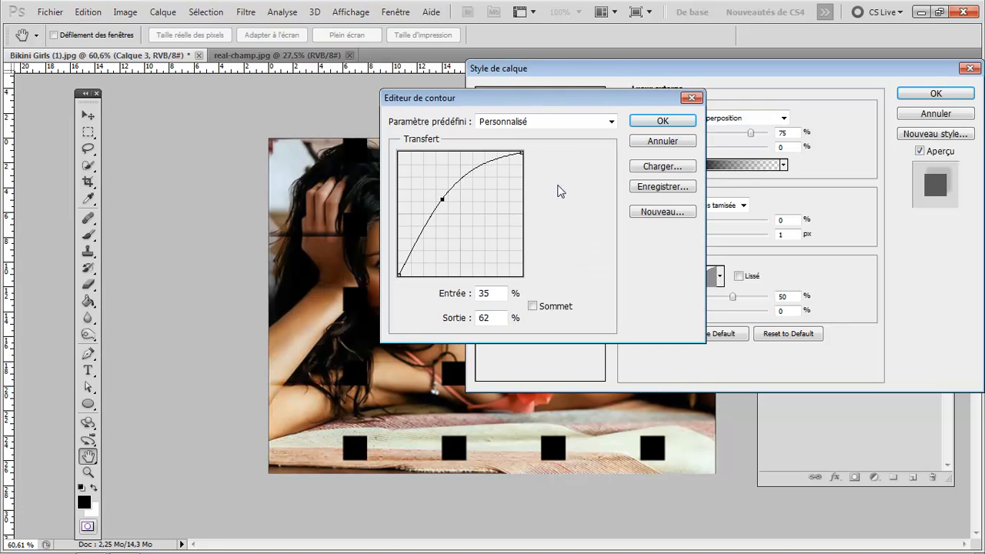
{"action": "left_click", "coordinate": [654, 122]}
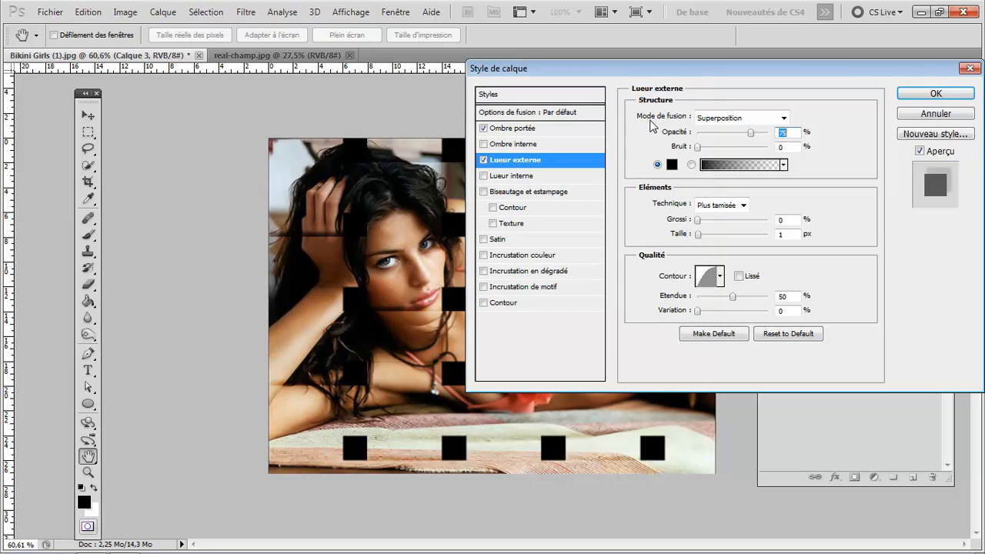
Set the drop shadow's distance to 10 px and its angle to -158°, and apply the layer style.
{"action": "left_click", "coordinate": [506, 130]}
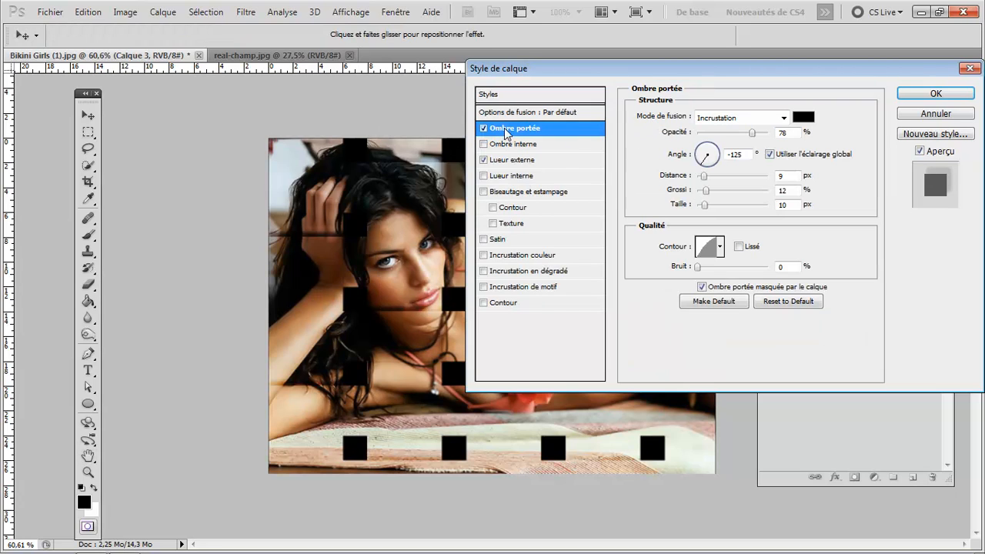
{"action": "left_click_drag", "start_coordinate": [682, 178], "coordinate": [705, 163]}
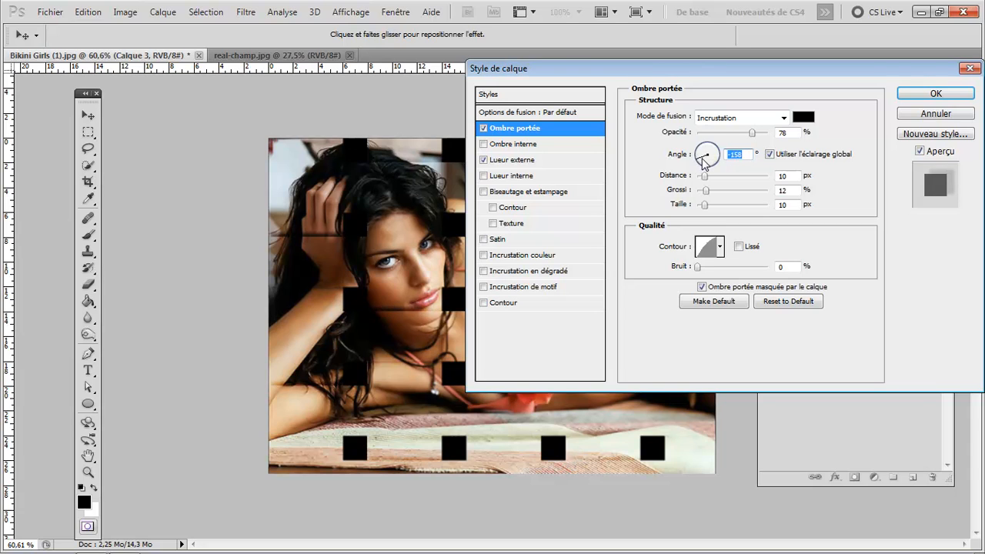
{"action": "left_click", "coordinate": [931, 95]}
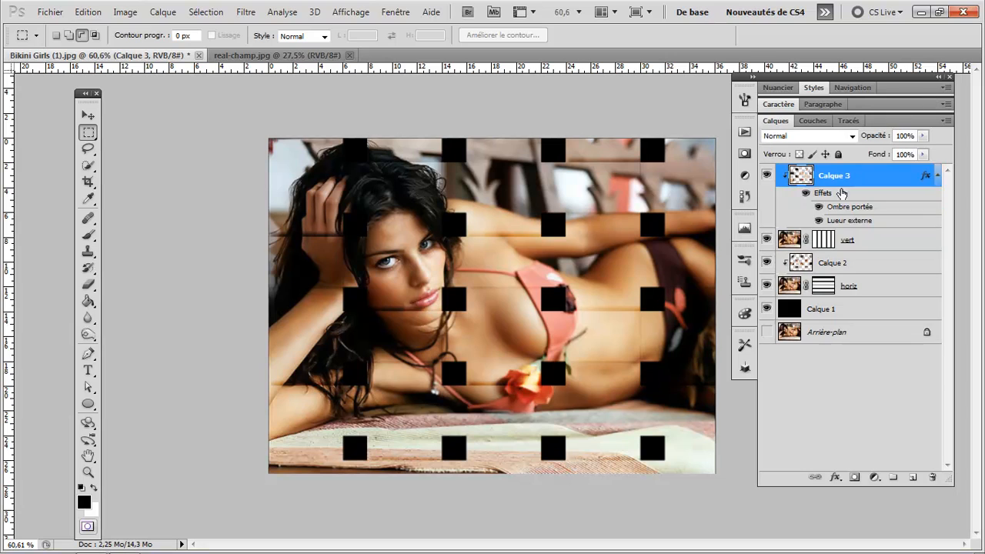
Copy Calque 3's layer style and paste it onto Calque 2.
{"action": "right_click", "coordinate": [878, 180]}
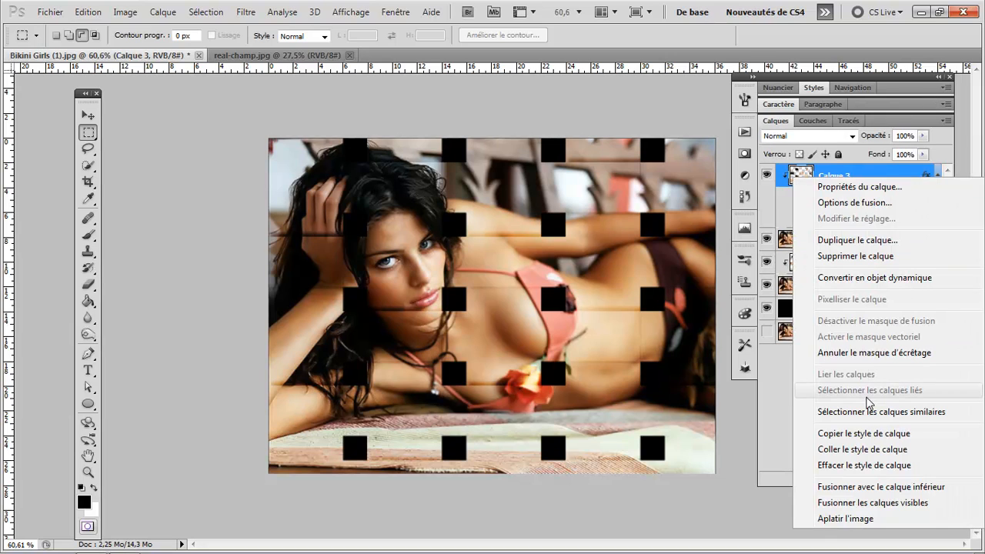
{"action": "left_click", "coordinate": [843, 434]}
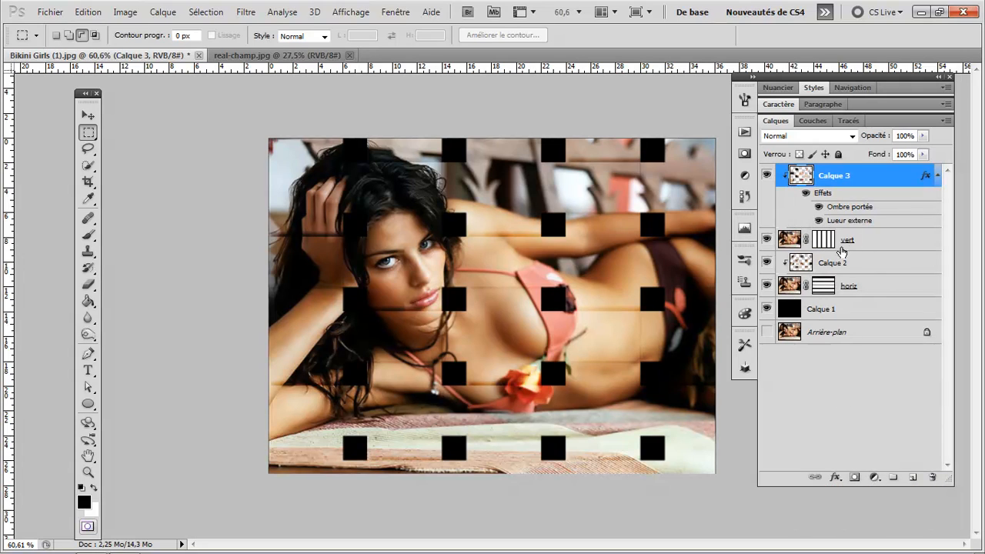
{"action": "left_click", "coordinate": [869, 270]}
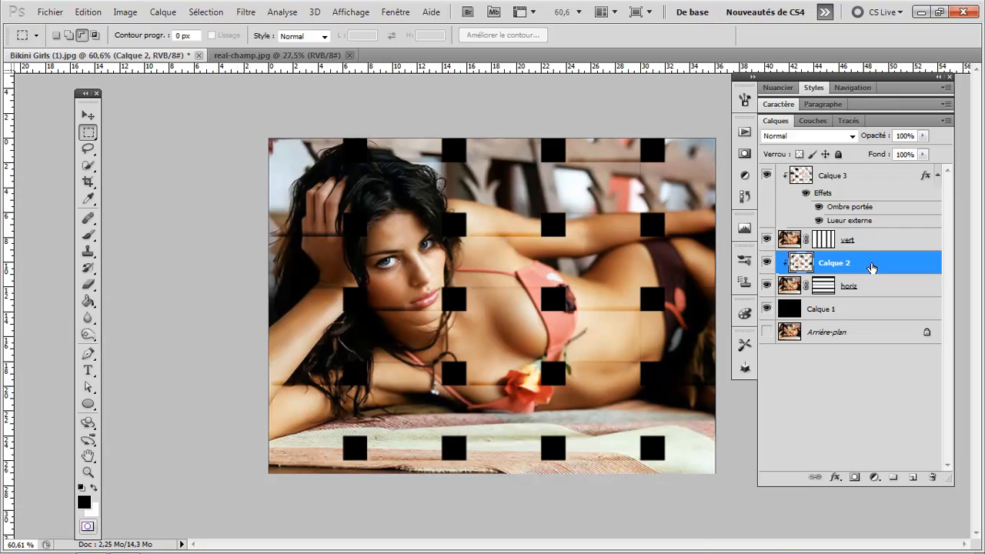
{"action": "right_click", "coordinate": [869, 270]}
{"action": "left_click", "coordinate": [742, 474]}
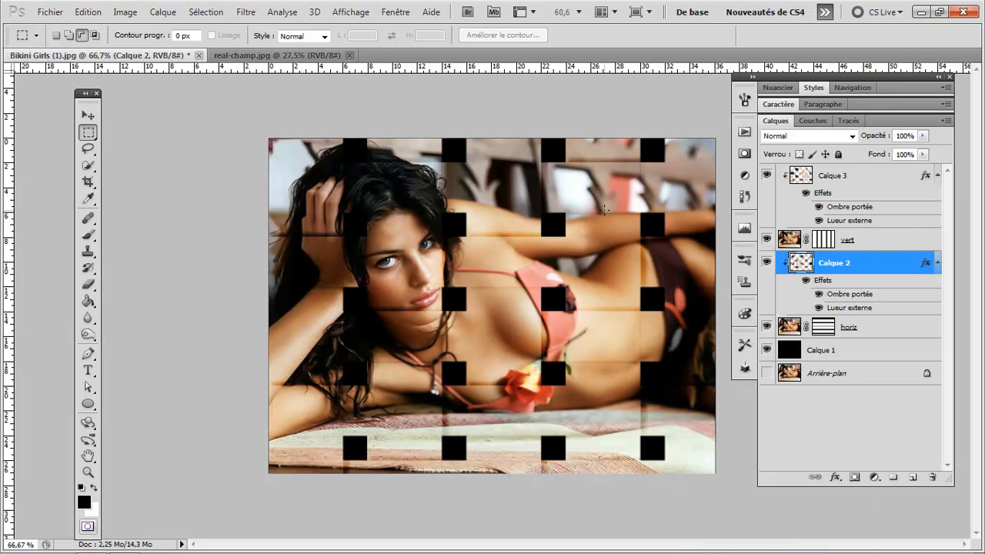
Examine the shadows at the band crossings across the whole image and up close.
{"action": "scroll", "coordinate": [606, 209], "scroll_direction": "up", "scroll_amount": 1}
{"action": "scroll", "coordinate": [603, 209], "scroll_direction": "down", "scroll_amount": 3}
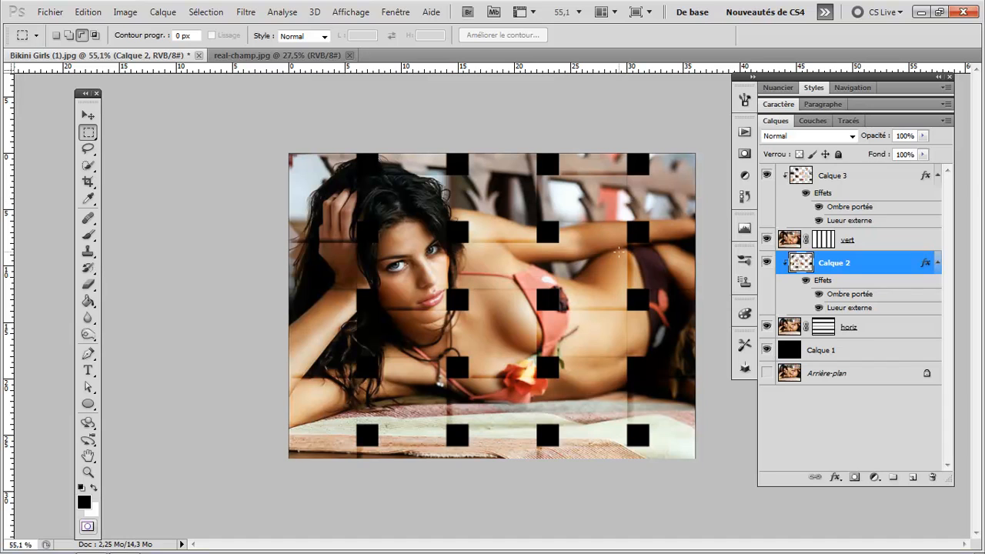
{"action": "scroll", "coordinate": [632, 352], "scroll_direction": "up", "scroll_amount": 4}
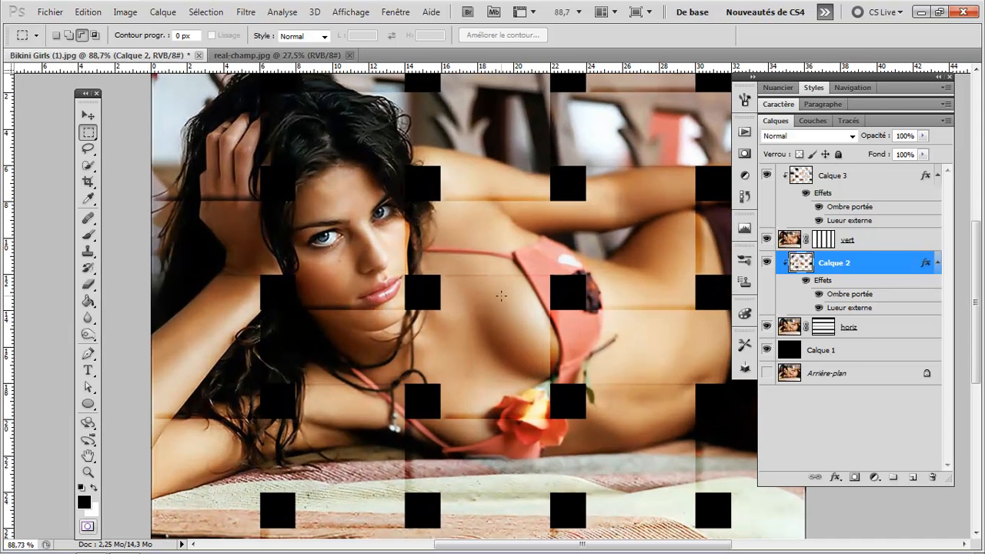
{"action": "left_click_drag", "start_coordinate": [612, 280], "coordinate": [533, 350]}
{"action": "scroll", "coordinate": [551, 311], "scroll_direction": "down", "scroll_amount": 1}
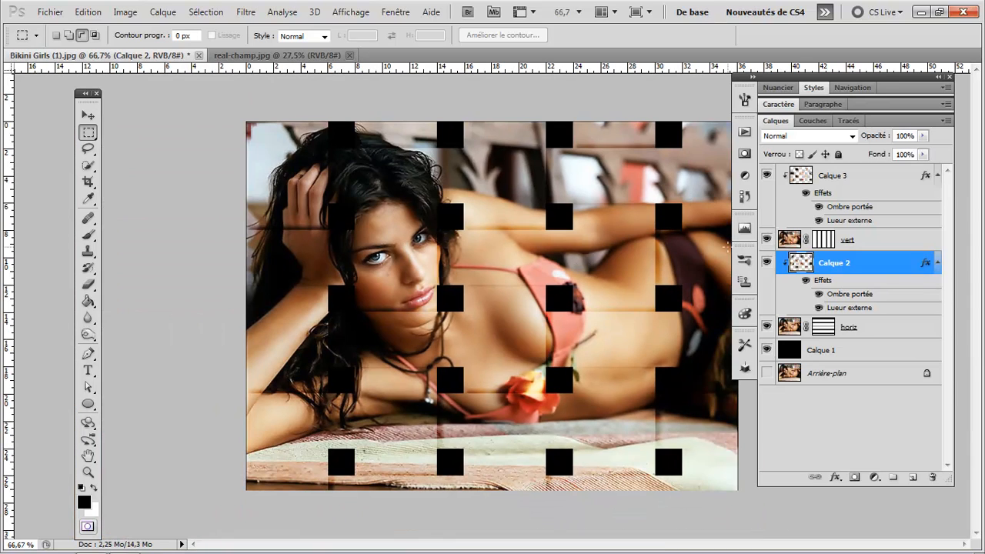
{"action": "key", "text": "b"}
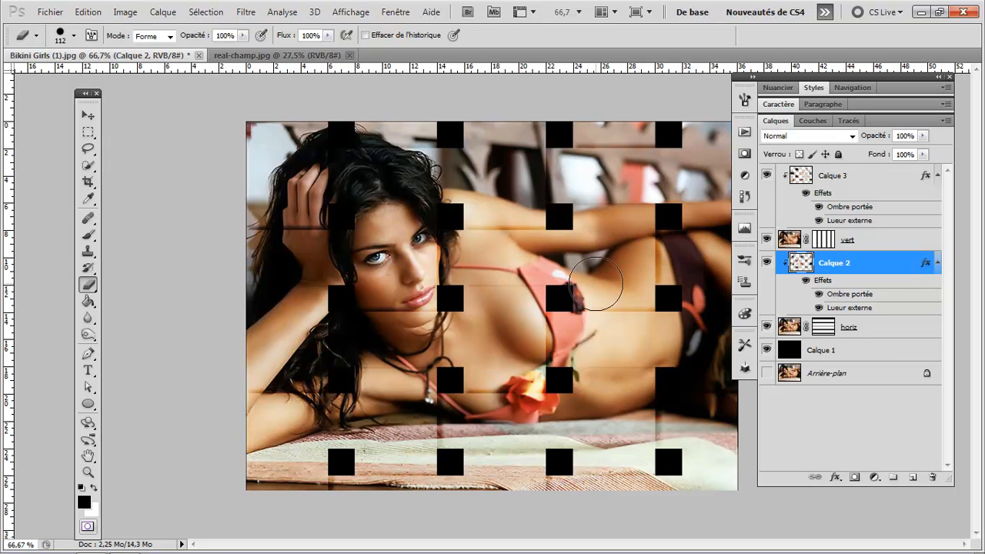
{"action": "left_click", "coordinate": [806, 182]}
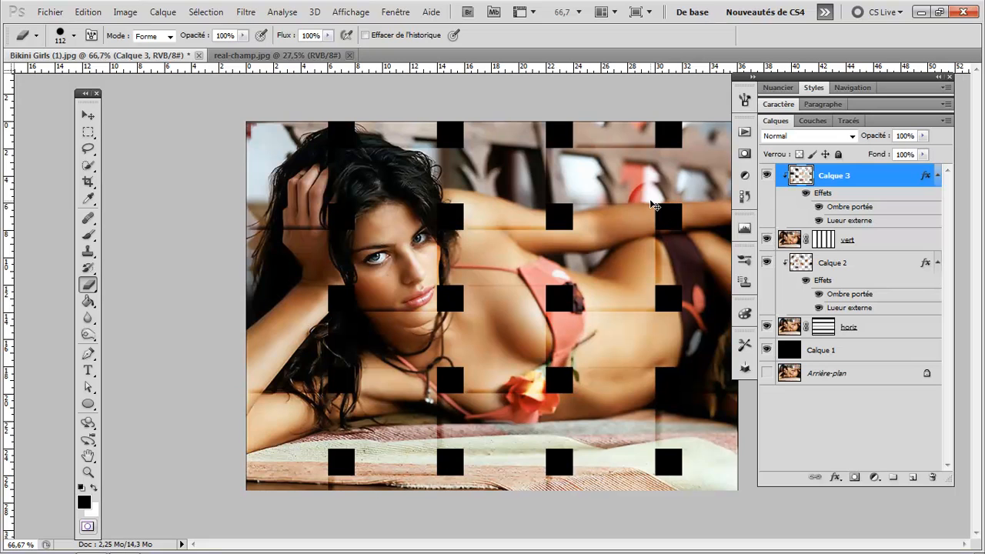
{"action": "scroll", "coordinate": [651, 199], "scroll_direction": "down", "scroll_amount": 1}
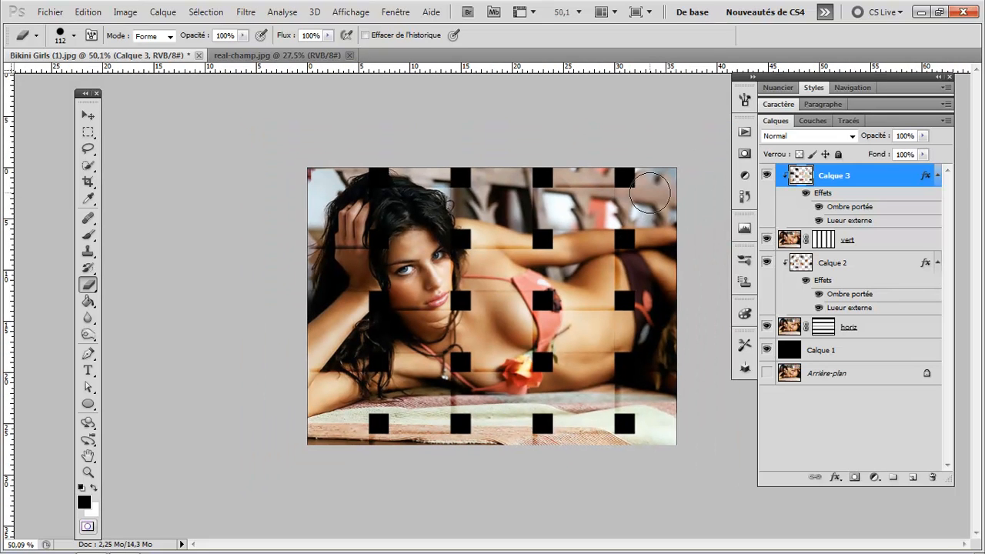
{"action": "scroll", "coordinate": [613, 228], "scroll_direction": "up", "scroll_amount": 2}
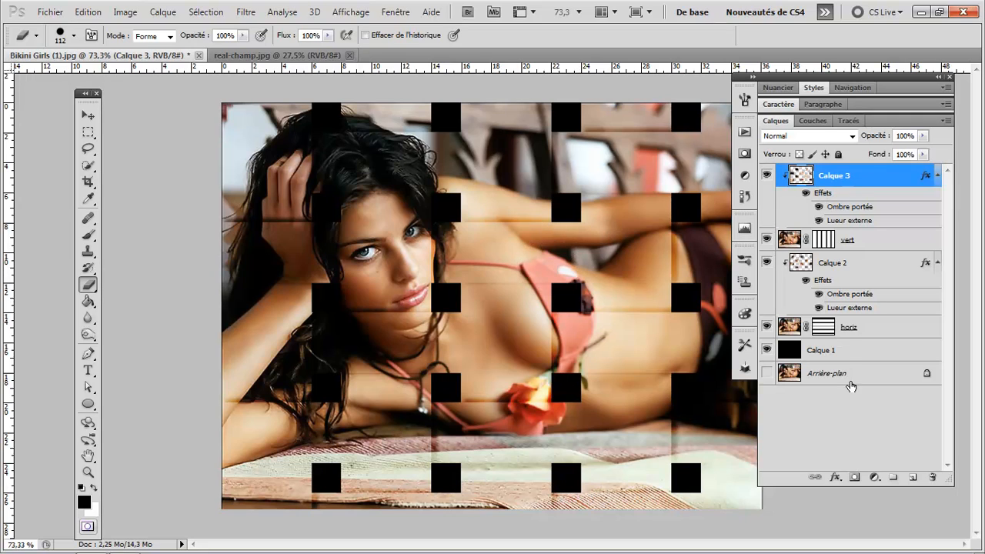
Create a new layer above Calque 3, name it effeect and set its blend mode to Incrustation.
{"action": "left_click", "coordinate": [912, 478]}
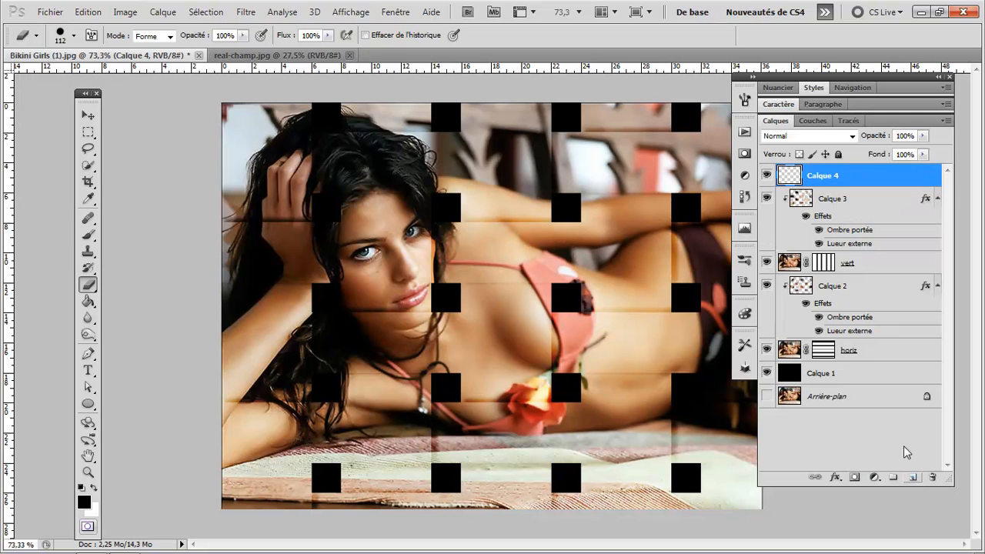
{"action": "double_click", "coordinate": [814, 179]}
{"action": "type", "text": "e"}
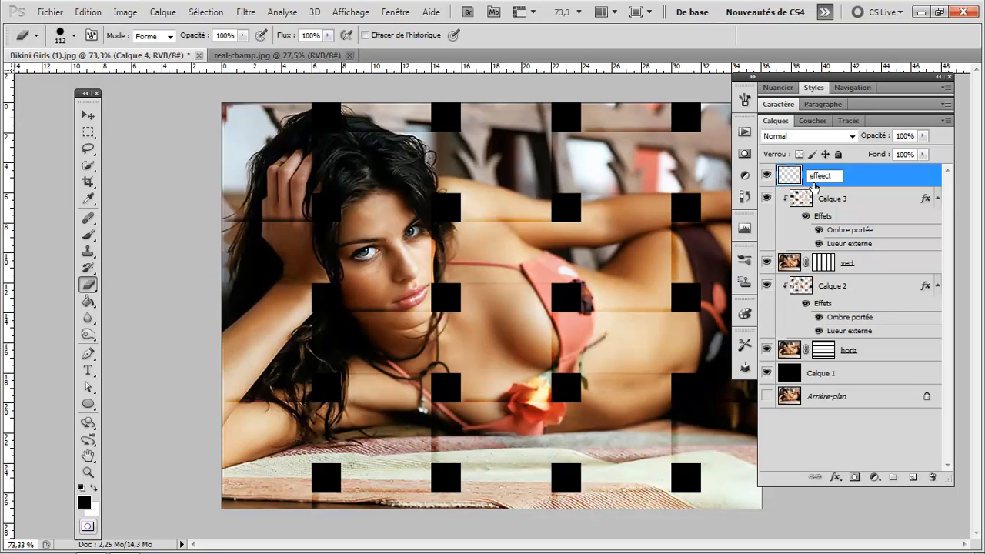
{"action": "type", "text": "ffect"}
{"action": "key", "text": "Return"}
{"action": "left_click", "coordinate": [852, 136]}
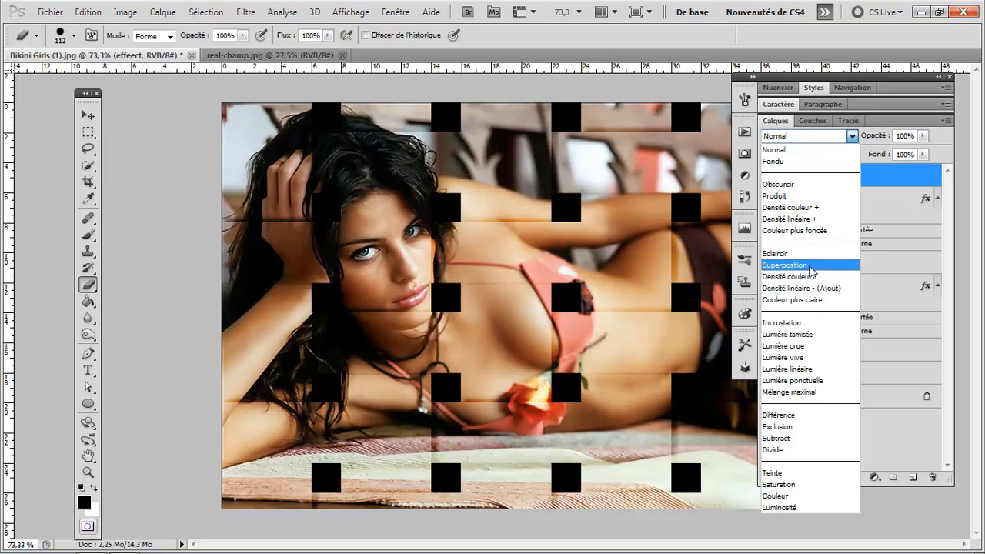
{"action": "left_click", "coordinate": [793, 324]}
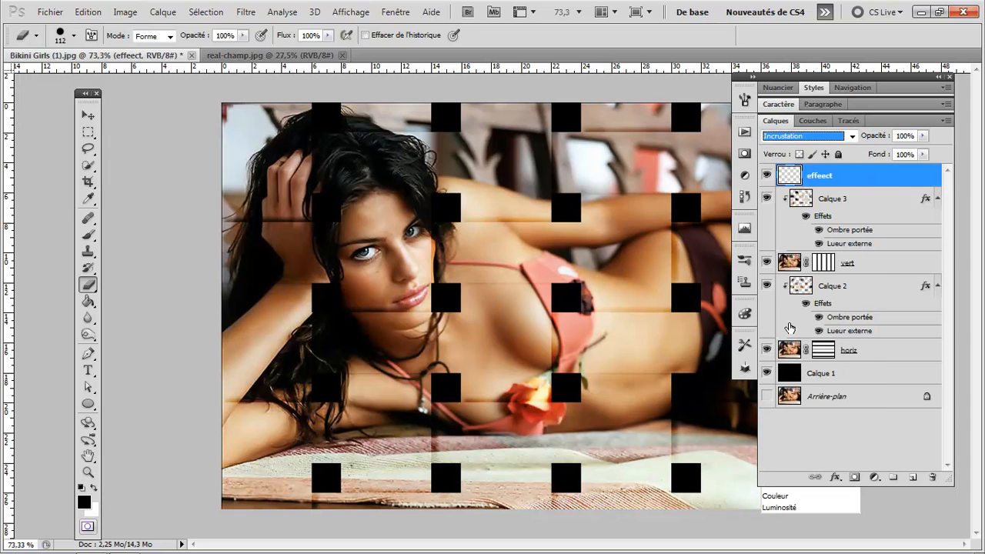
Set the effeect layer's blend mode to Superposition and activate the Gradient tool.
{"action": "left_click", "coordinate": [818, 145]}
{"action": "left_click", "coordinate": [793, 265]}
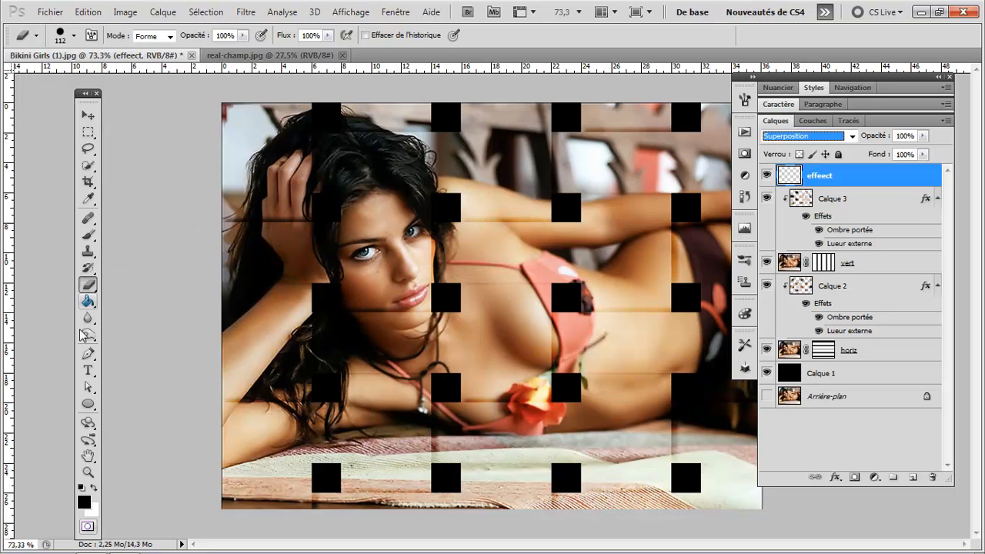
{"action": "left_click", "coordinate": [90, 303]}
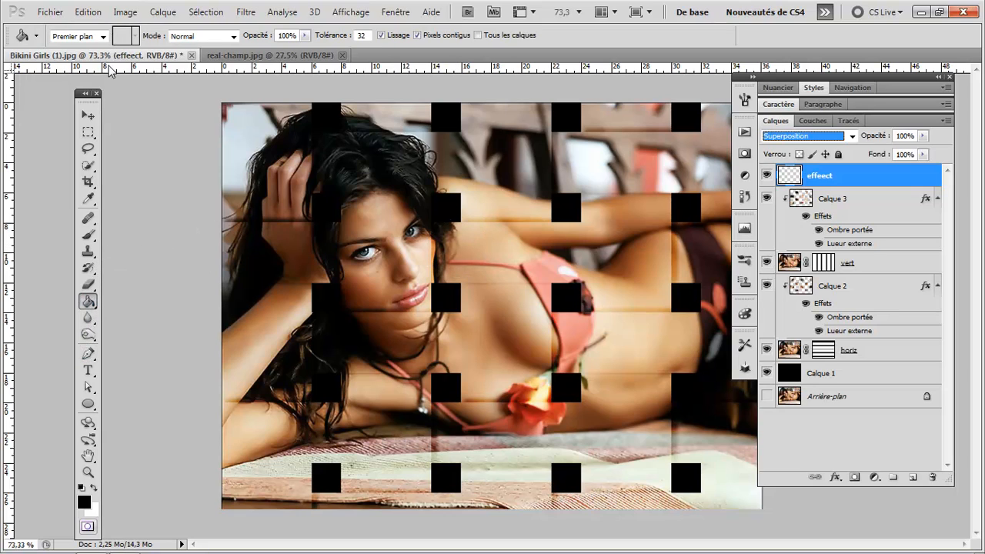
{"action": "left_click", "coordinate": [97, 311]}
{"action": "left_click", "coordinate": [130, 301]}
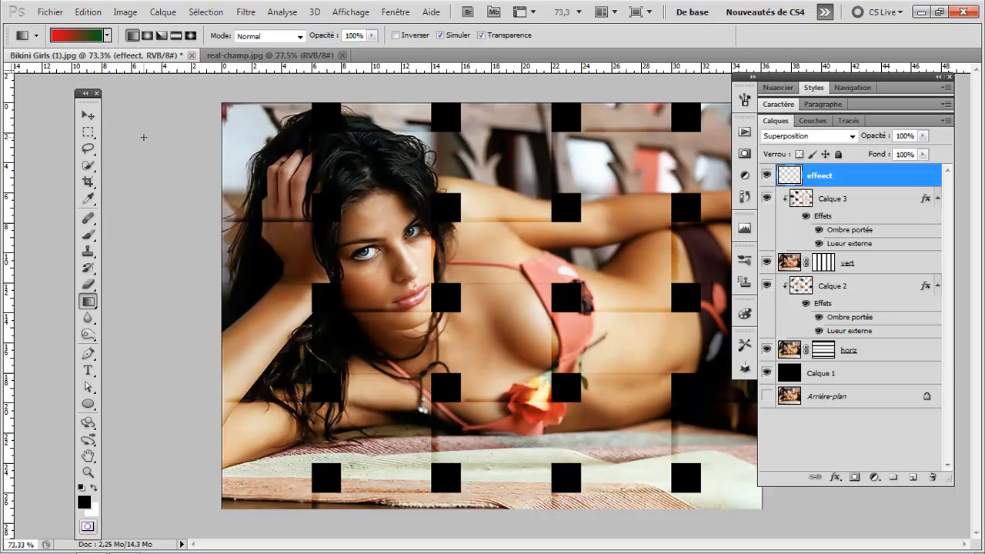
Fill the effeect layer with a diagonal yellow-to-orange gradient using the preset named A medida.
{"action": "left_click", "coordinate": [94, 40]}
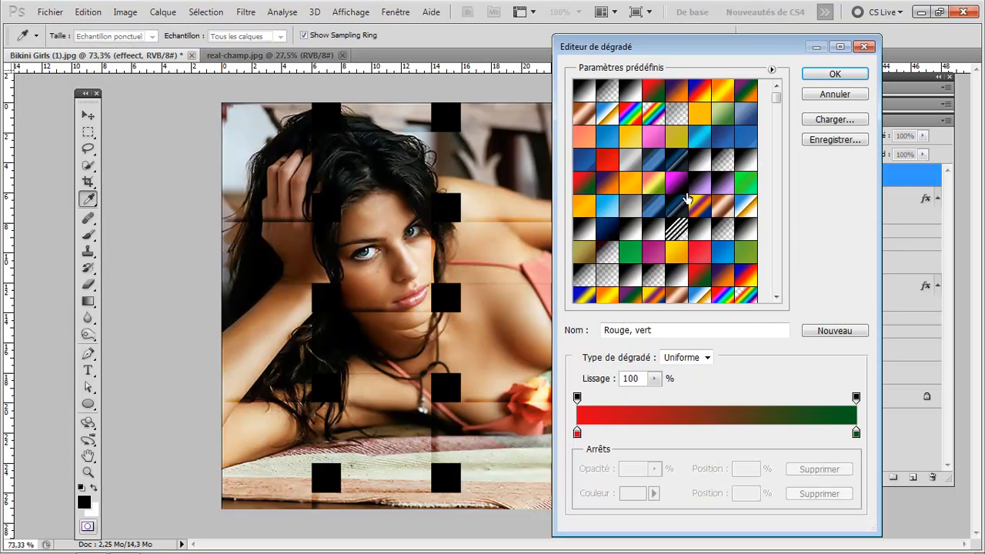
{"action": "mouse_move", "coordinate": [778, 100]}
{"action": "left_mouse_down"}
{"action": "mouse_move", "coordinate": [780, 148]}
{"action": "mouse_move", "coordinate": [777, 107]}
{"action": "left_mouse_up"}
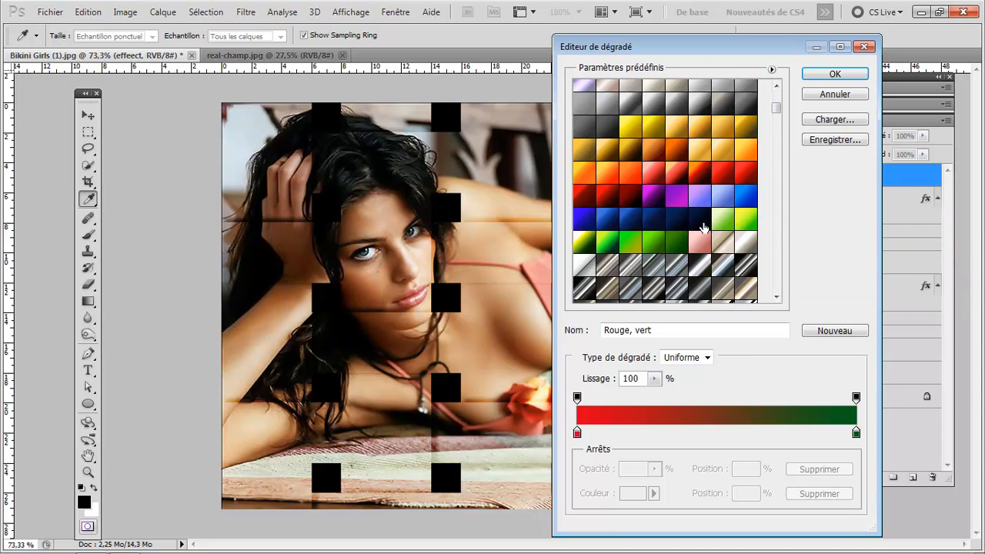
{"action": "scroll", "coordinate": [696, 223], "scroll_direction": "up", "scroll_amount": 5}
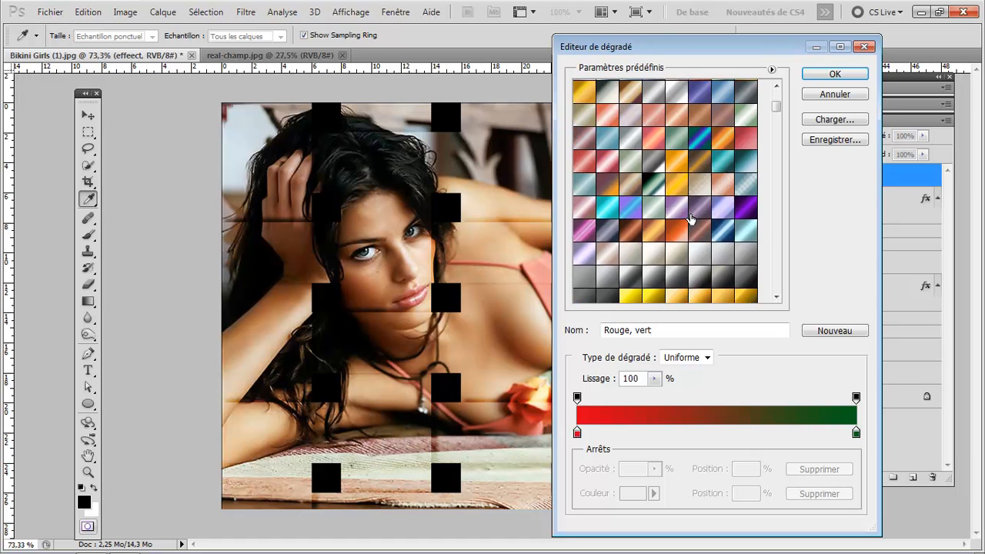
{"action": "scroll", "coordinate": [690, 219], "scroll_direction": "up", "scroll_amount": 10}
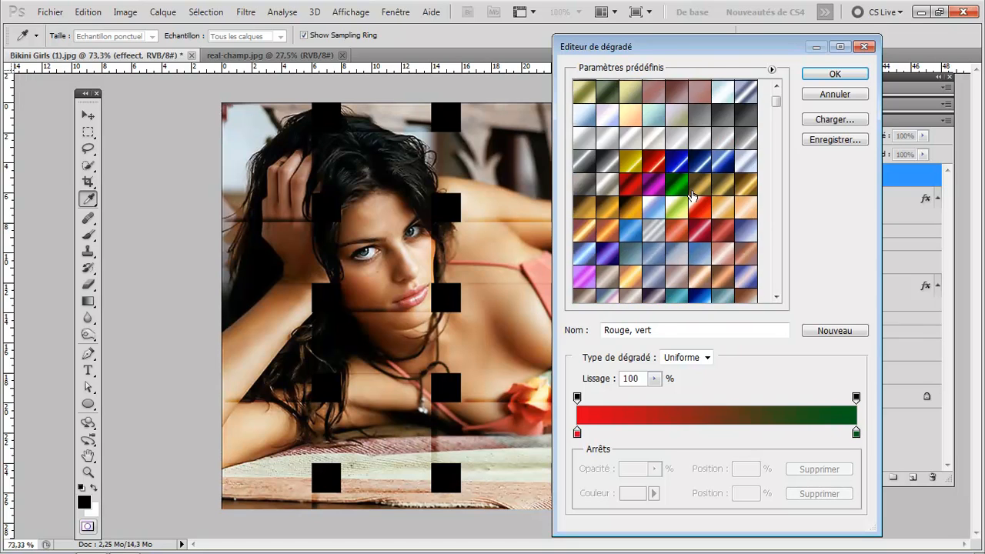
{"action": "scroll", "coordinate": [692, 197], "scroll_direction": "up", "scroll_amount": 10}
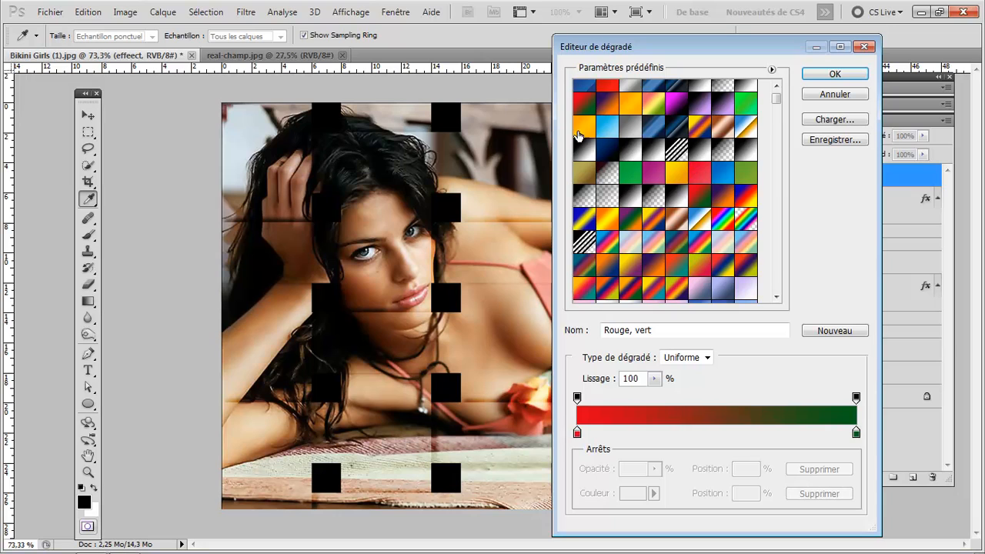
{"action": "left_click", "coordinate": [685, 166]}
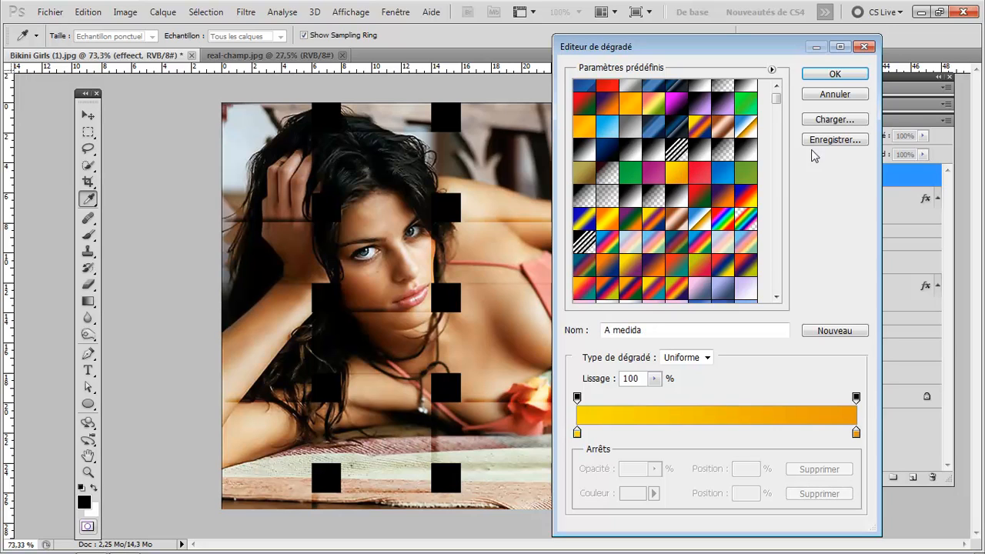
{"action": "left_click", "coordinate": [834, 75]}
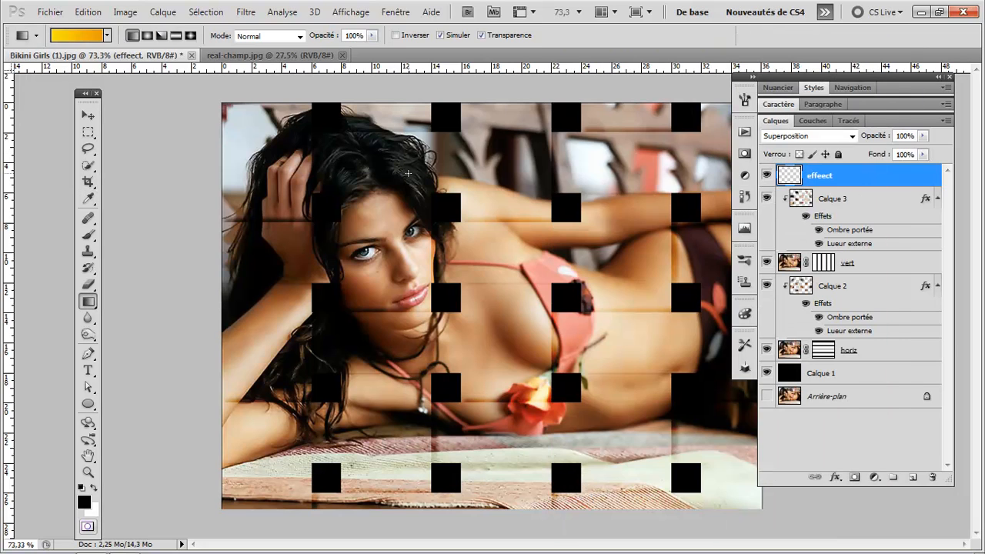
{"action": "scroll", "coordinate": [408, 173], "scroll_direction": "down", "scroll_amount": 1}
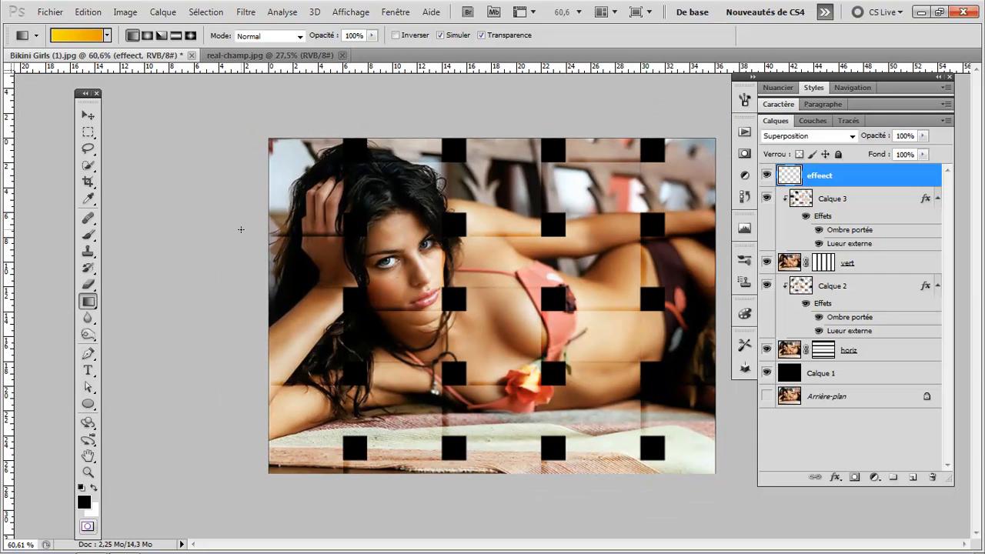
{"action": "left_click_drag", "start_coordinate": [380, 111], "coordinate": [656, 386]}
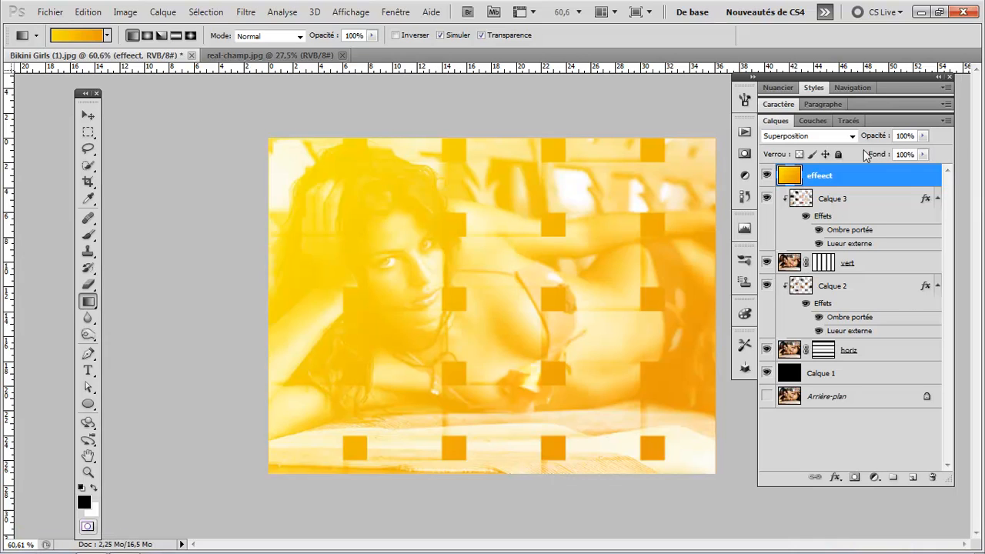
Set the effeect layer's blend mode to Incrustation and its opacity to 50%.
{"action": "left_click_drag", "start_coordinate": [865, 138], "coordinate": [854, 149]}
{"action": "left_click", "coordinate": [851, 137]}
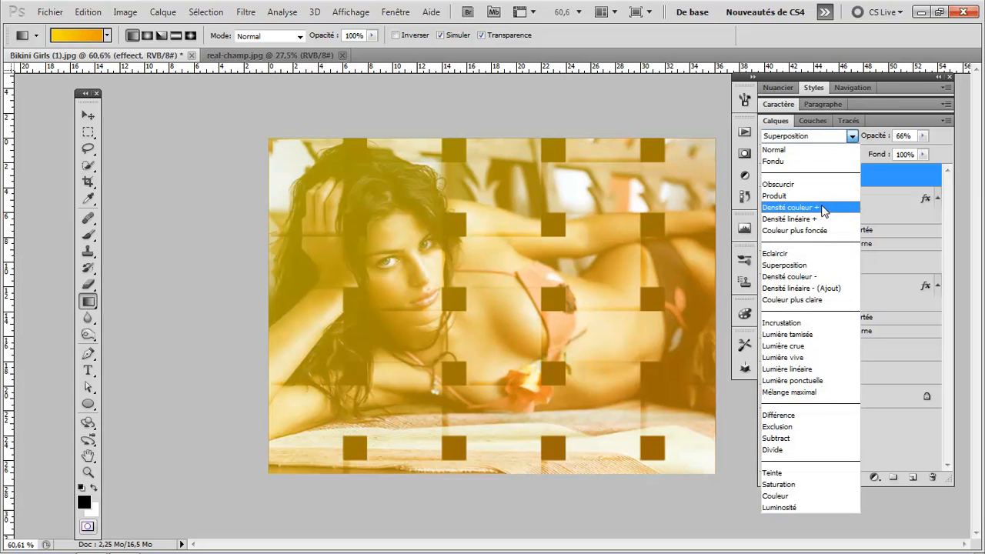
{"action": "left_click", "coordinate": [794, 323]}
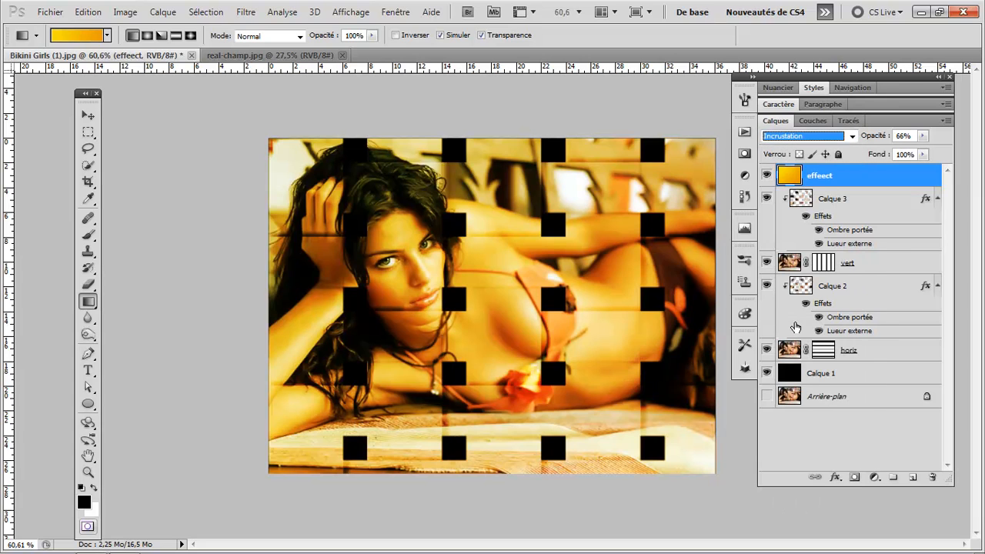
{"action": "left_click_drag", "start_coordinate": [873, 139], "coordinate": [864, 143]}
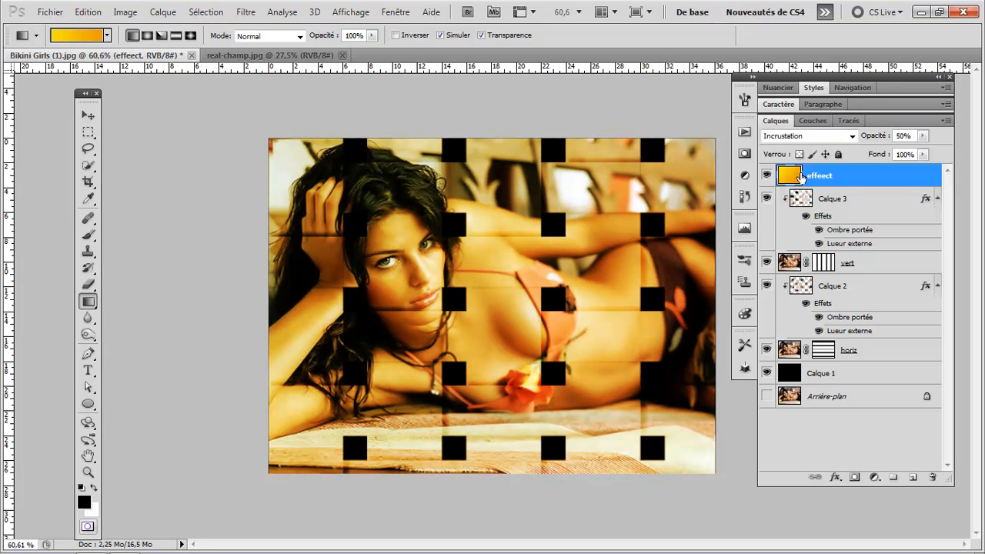
Refill the effeect layer diagonally with the coral gradient preset and compare the result with real-champ.jpg.
{"action": "left_click", "coordinate": [71, 36]}
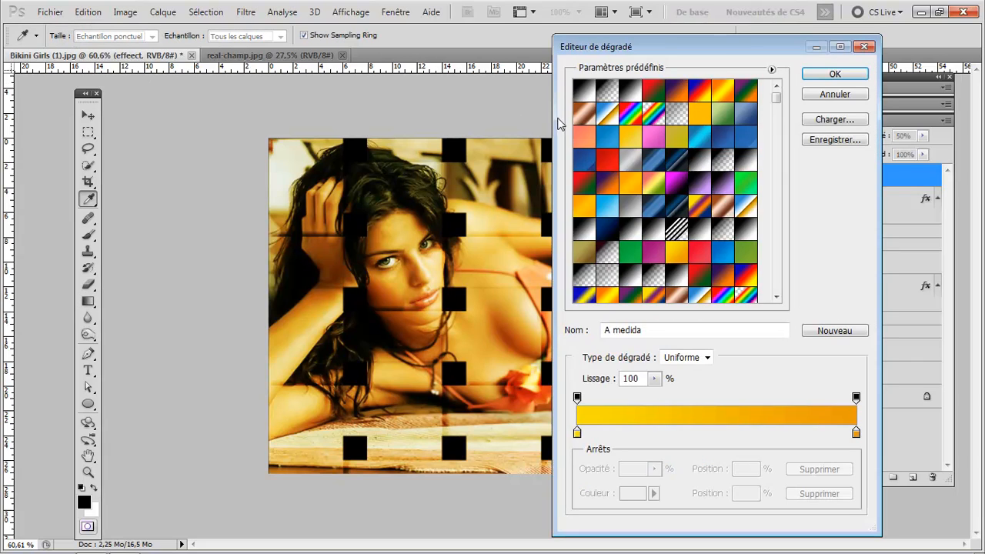
{"action": "left_click", "coordinate": [590, 140]}
{"action": "left_click", "coordinate": [834, 74]}
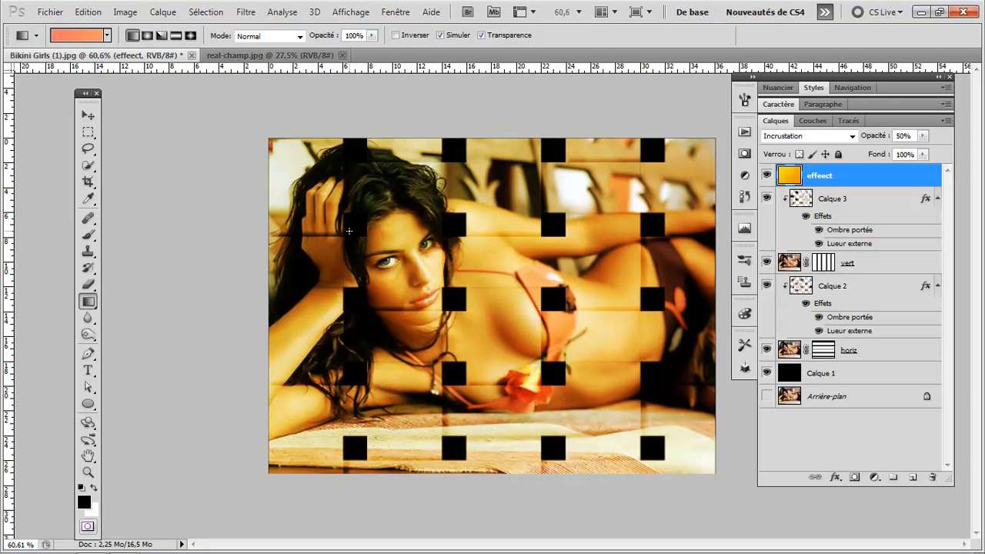
{"action": "left_click_drag", "start_coordinate": [349, 232], "coordinate": [731, 463]}
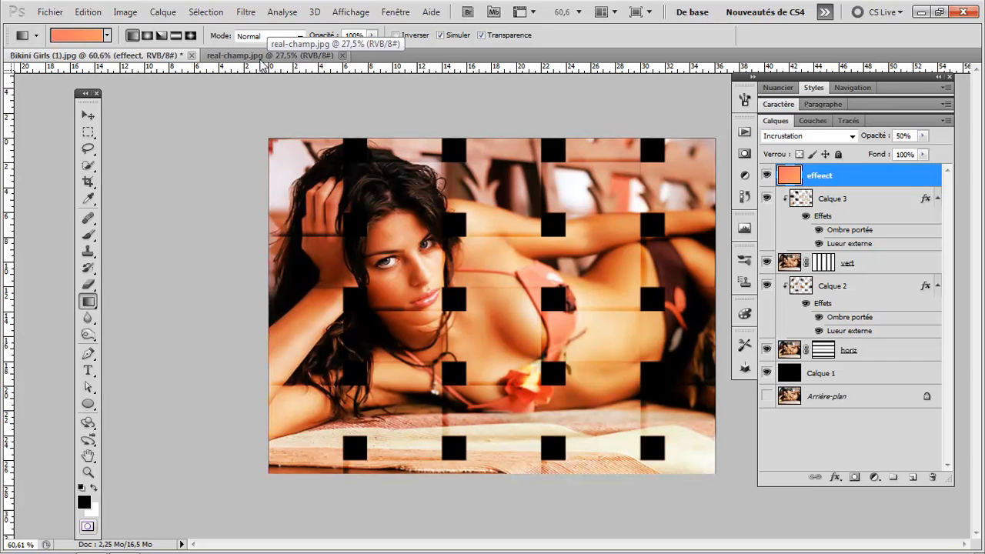
{"action": "left_click", "coordinate": [262, 56]}
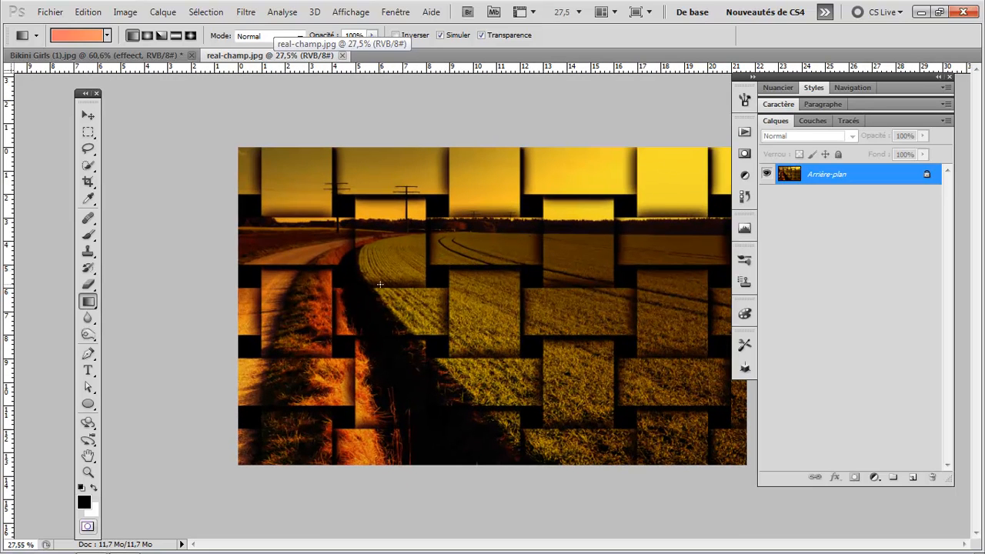
{"action": "left_click", "coordinate": [159, 55]}
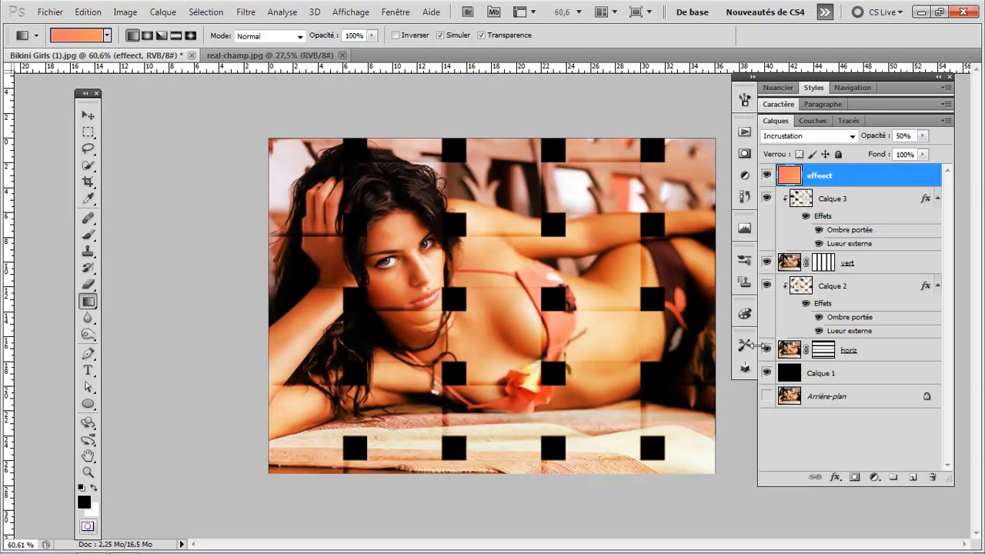
Group the layers from effeect down to Calque 1 and toggle the group's visibility to compare it with the original photo.
{"action": "left_click", "coordinate": [837, 374], "text": "shift"}
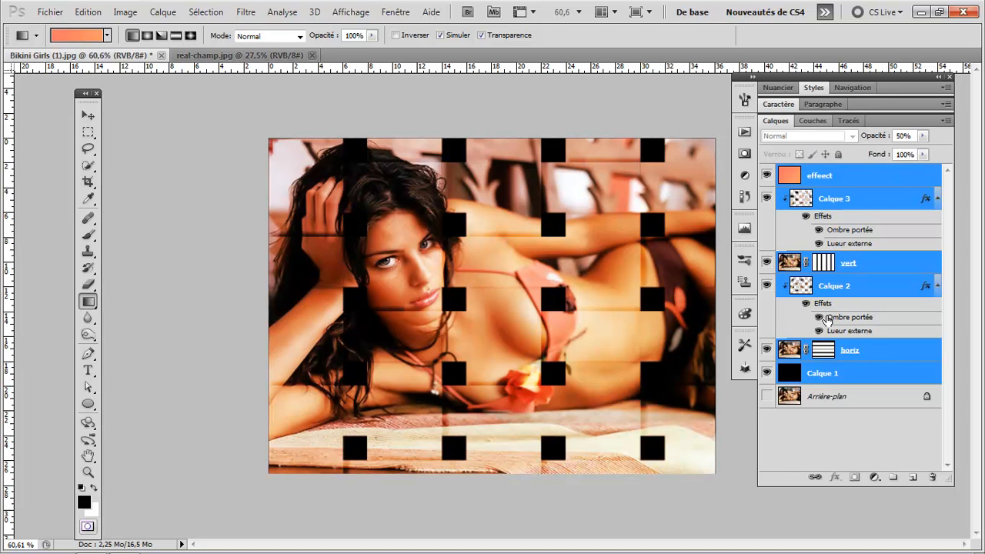
{"action": "key", "text": "ctrl+g"}
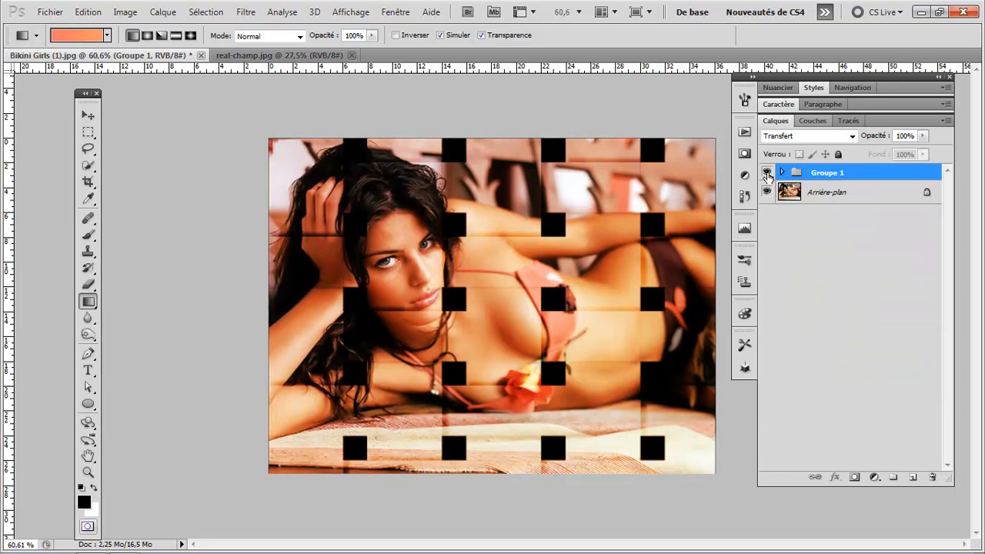
{"action": "left_click", "coordinate": [767, 174]}
{"action": "left_click", "coordinate": [767, 174]}
{"action": "left_click", "coordinate": [767, 174]}
{"action": "left_click", "coordinate": [767, 175]}
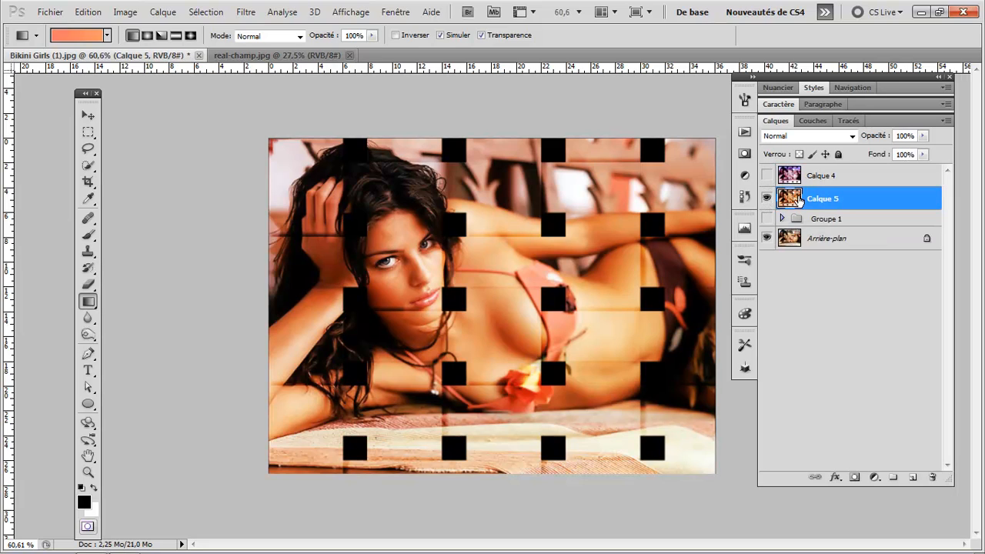
Compare the Calque 5 and Calque 4 colour variants with the original photo by toggling their visibility, and look through the available filters and adjustments.
{"action": "left_click", "coordinate": [766, 198]}
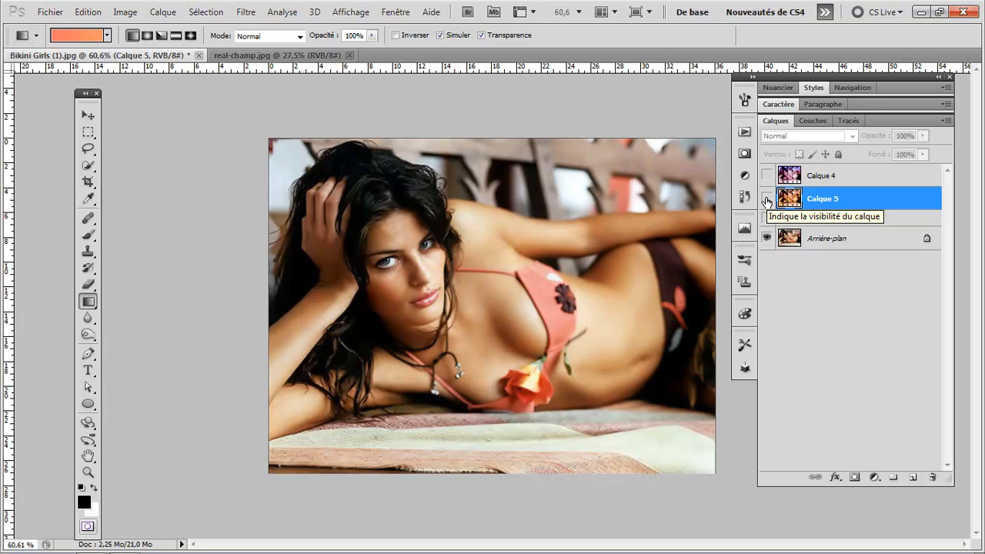
{"action": "left_click", "coordinate": [245, 12]}
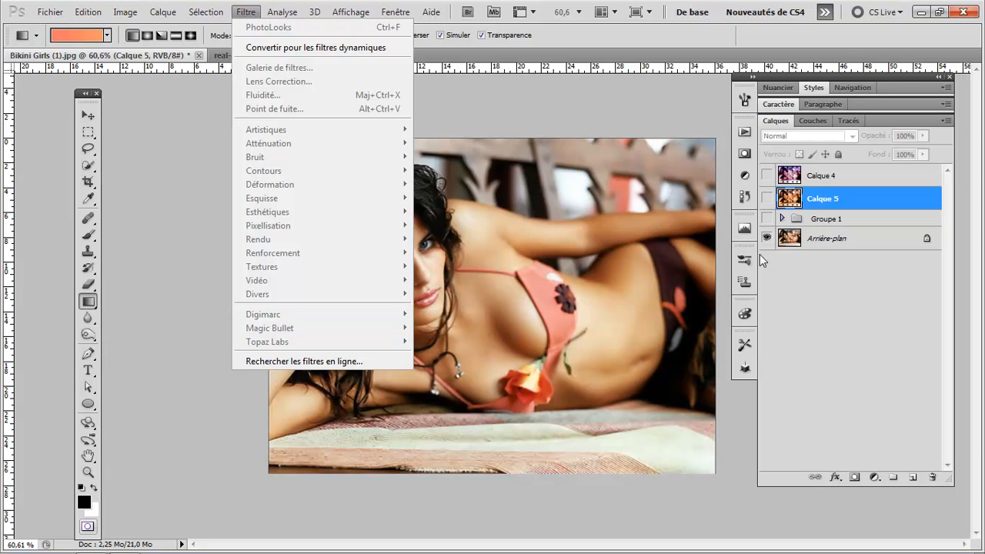
{"action": "left_click", "coordinate": [766, 176]}
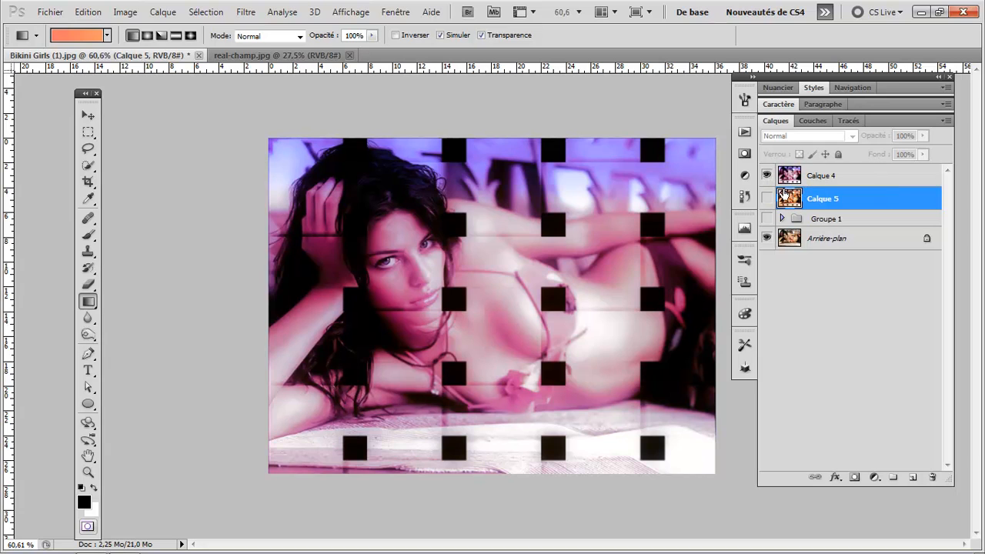
{"action": "left_click", "coordinate": [767, 176]}
{"action": "left_click", "coordinate": [766, 176]}
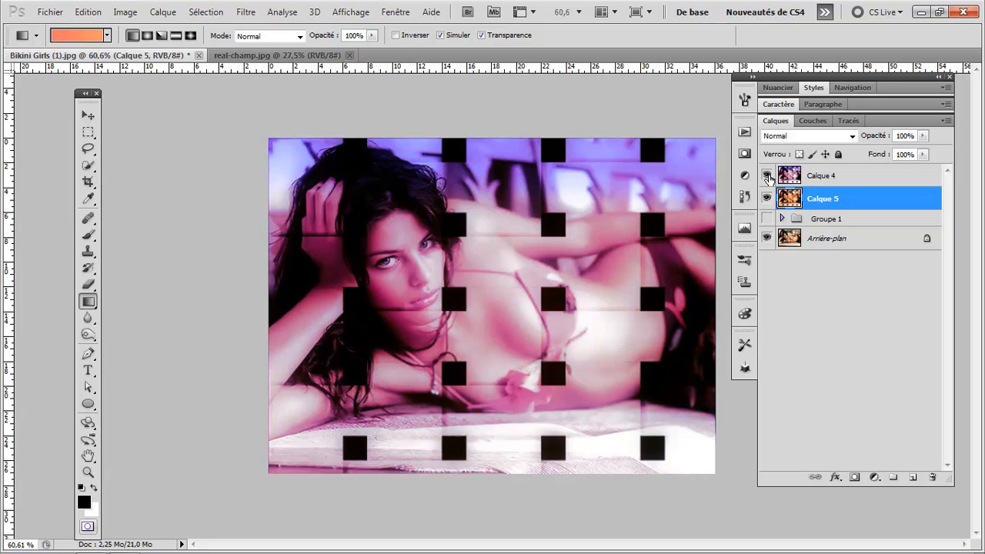
{"action": "left_click", "coordinate": [767, 199]}
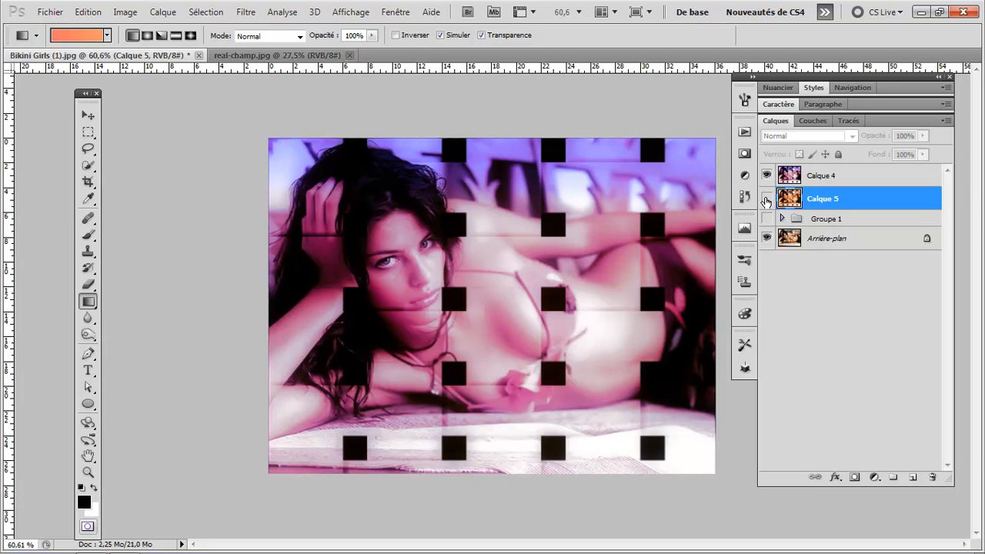
{"action": "left_click", "coordinate": [878, 479]}
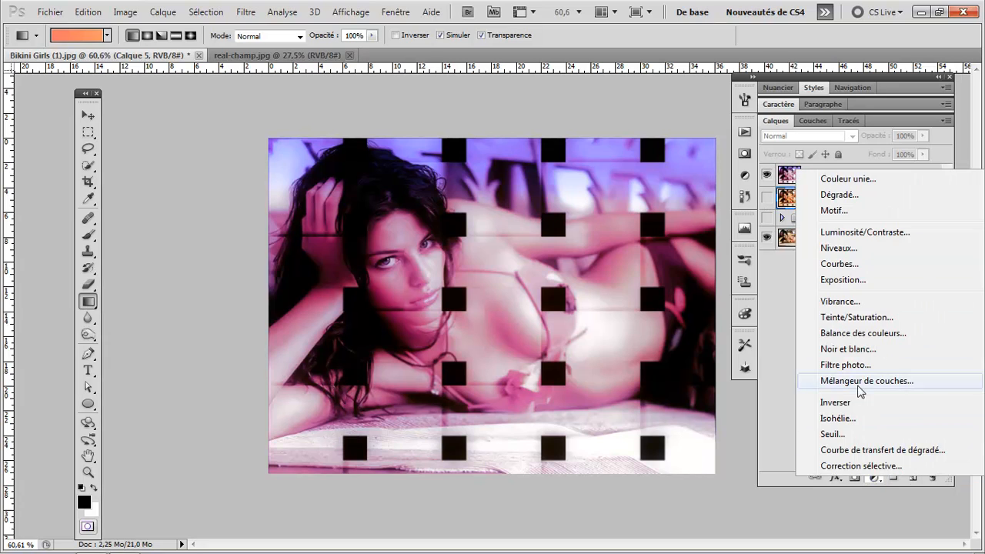
{"action": "left_click", "coordinate": [780, 368]}
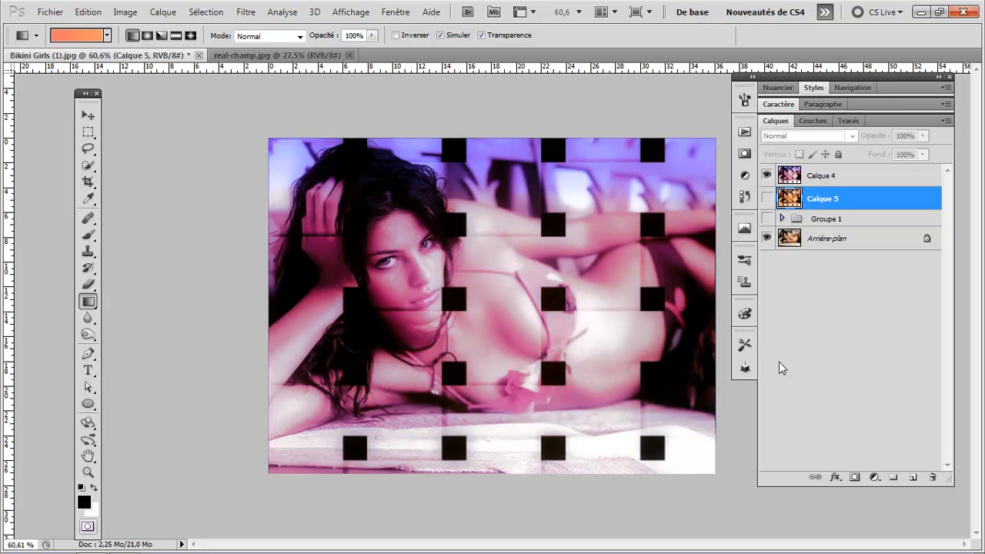